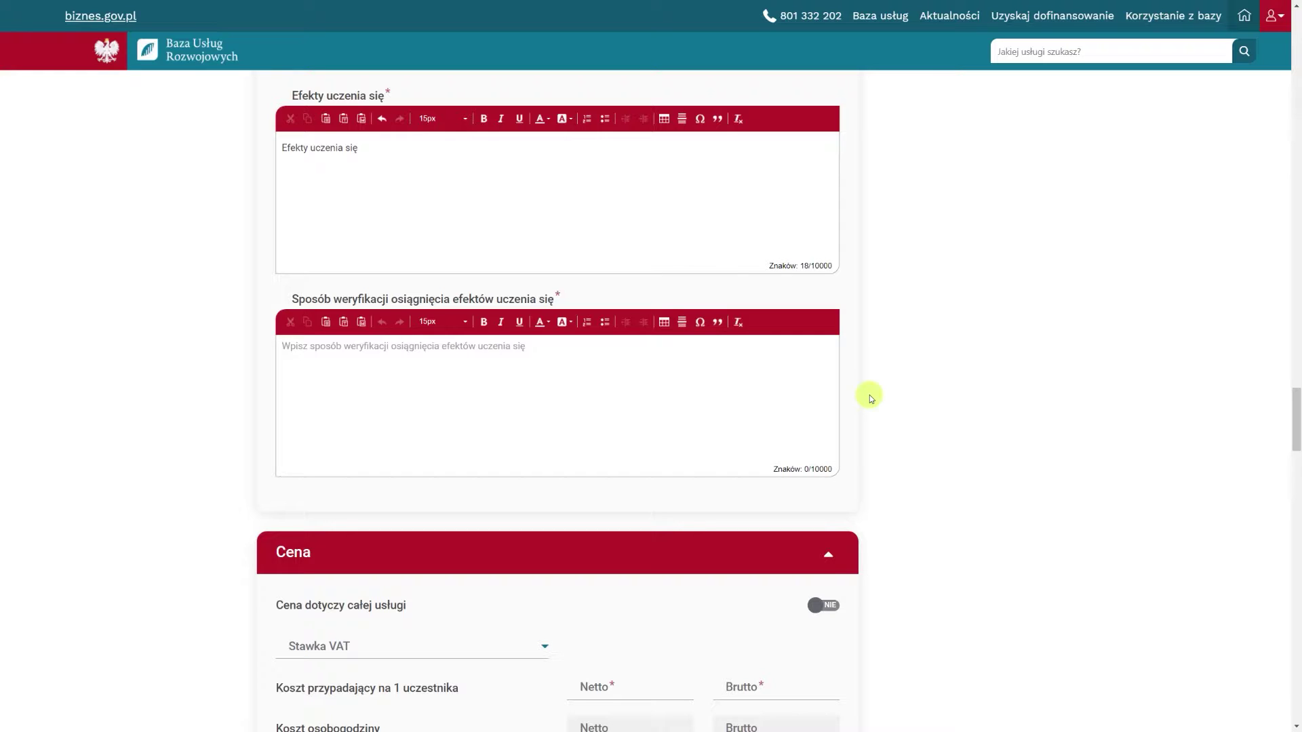
Enter 'Sposób weryfikacji osiągnięcia efektów uczenia się' as the learning-outcome verification method
click(575, 360)
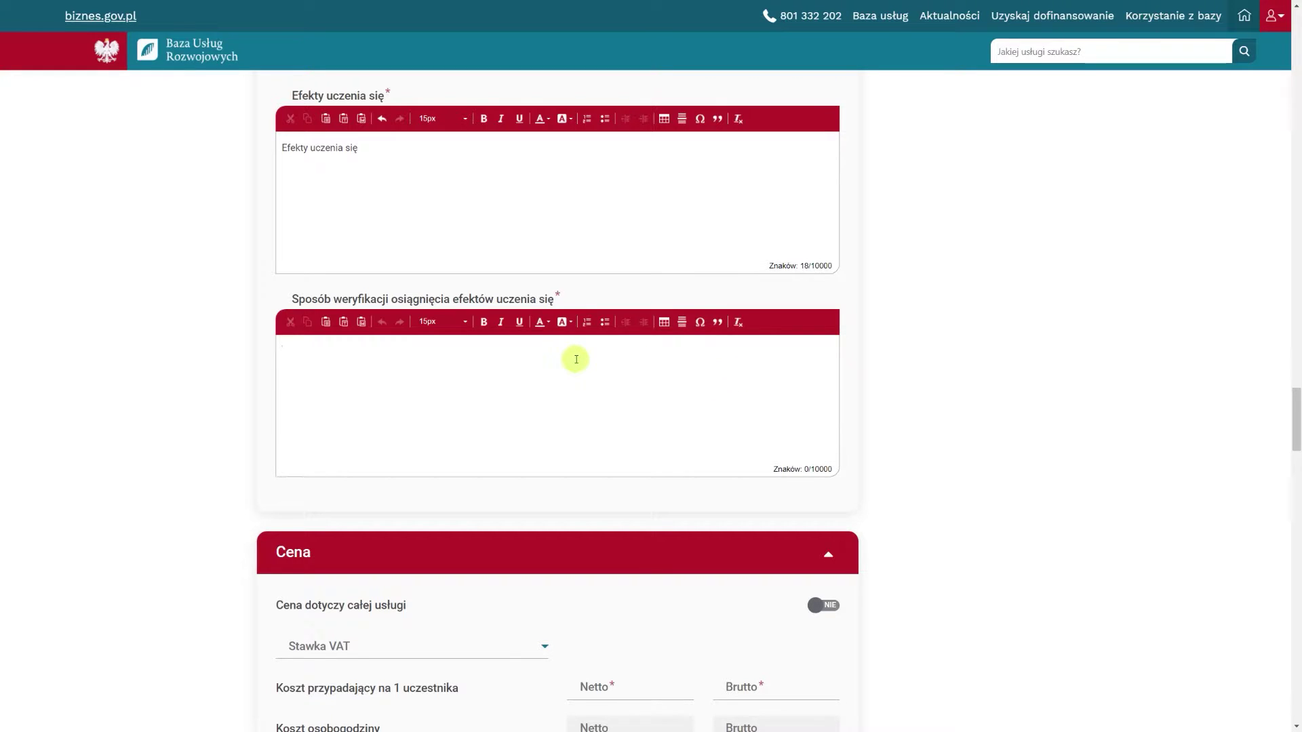
text(Sposób weryfikacji os)
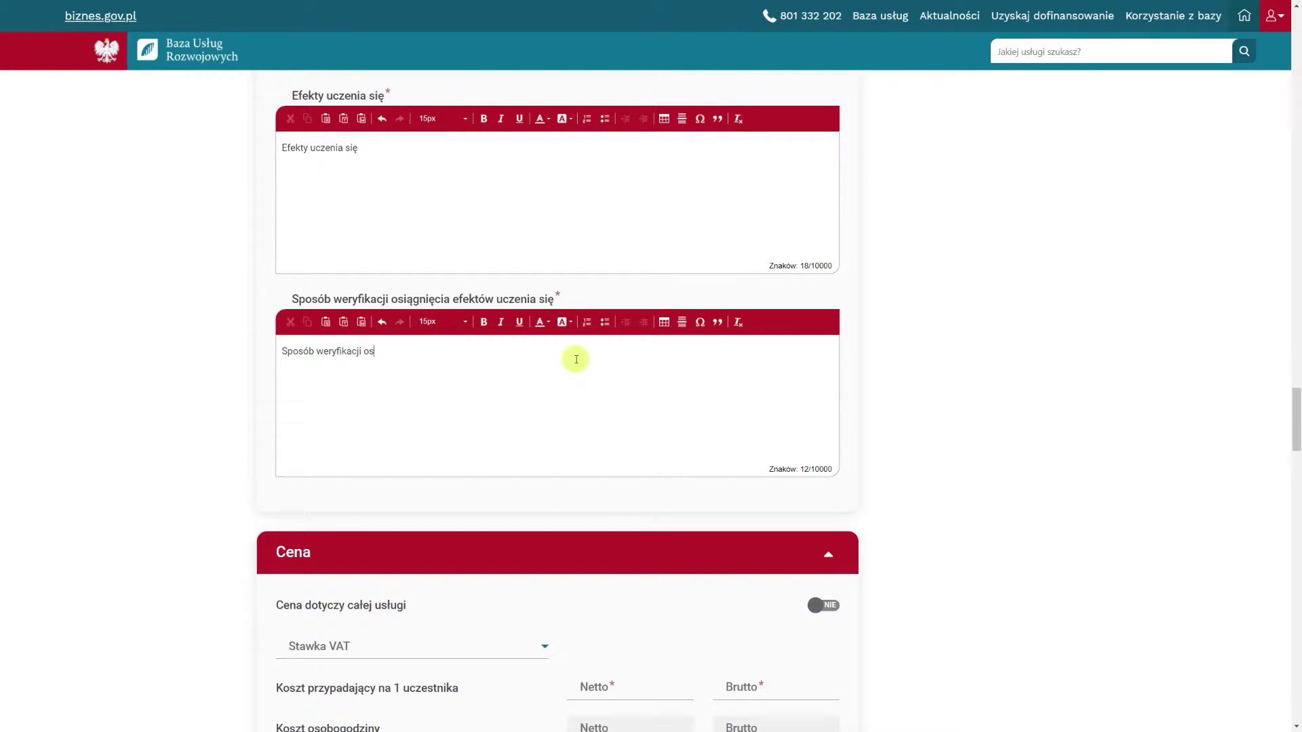
text(iągnięcia efektów uczenia się)
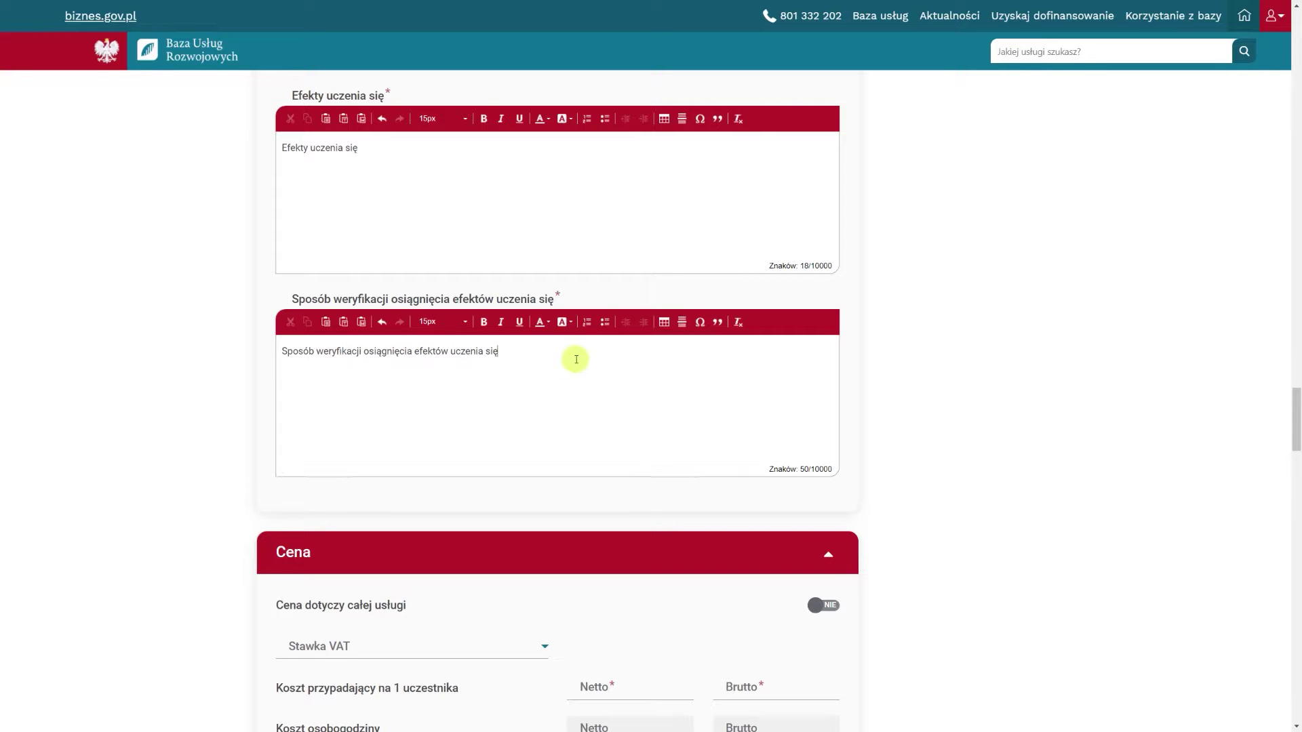
Set the per-participant net price to 10000 with an 8% VAT rate
scroll(576, 359, down, 5)
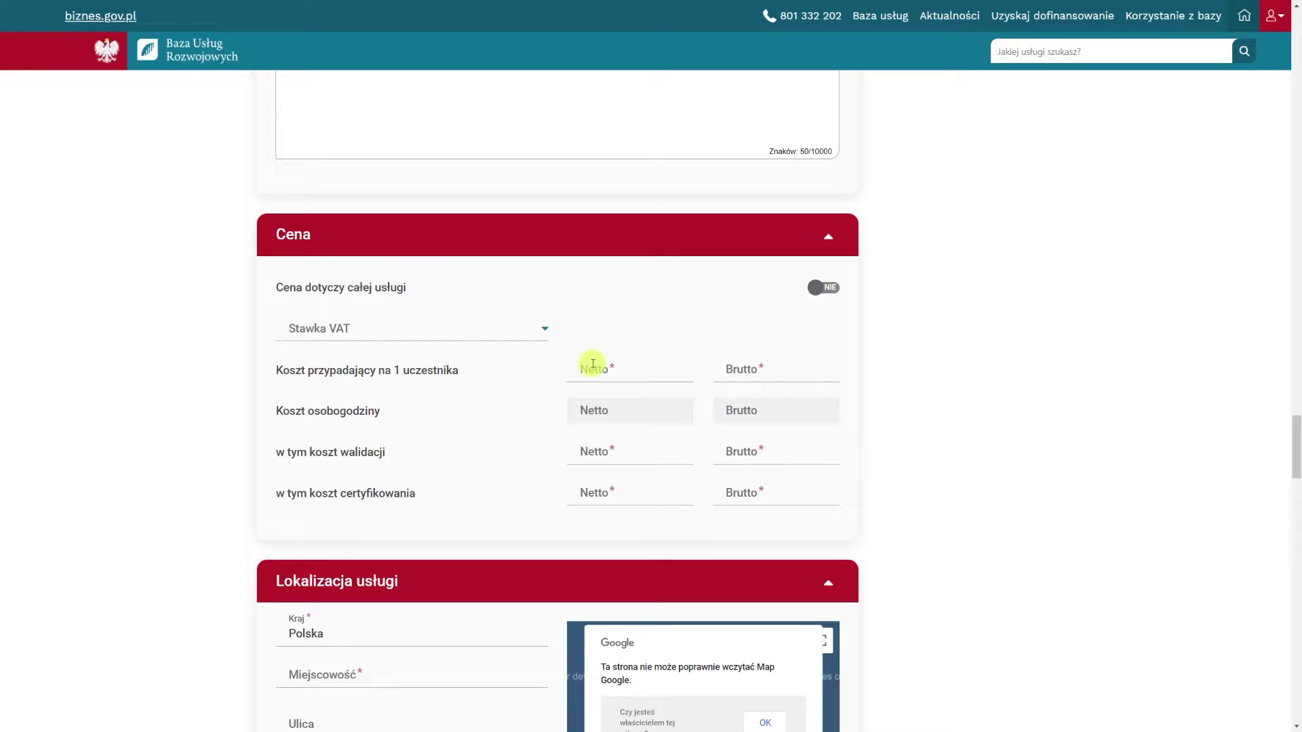
click(592, 364)
text(10000)
click(553, 381)
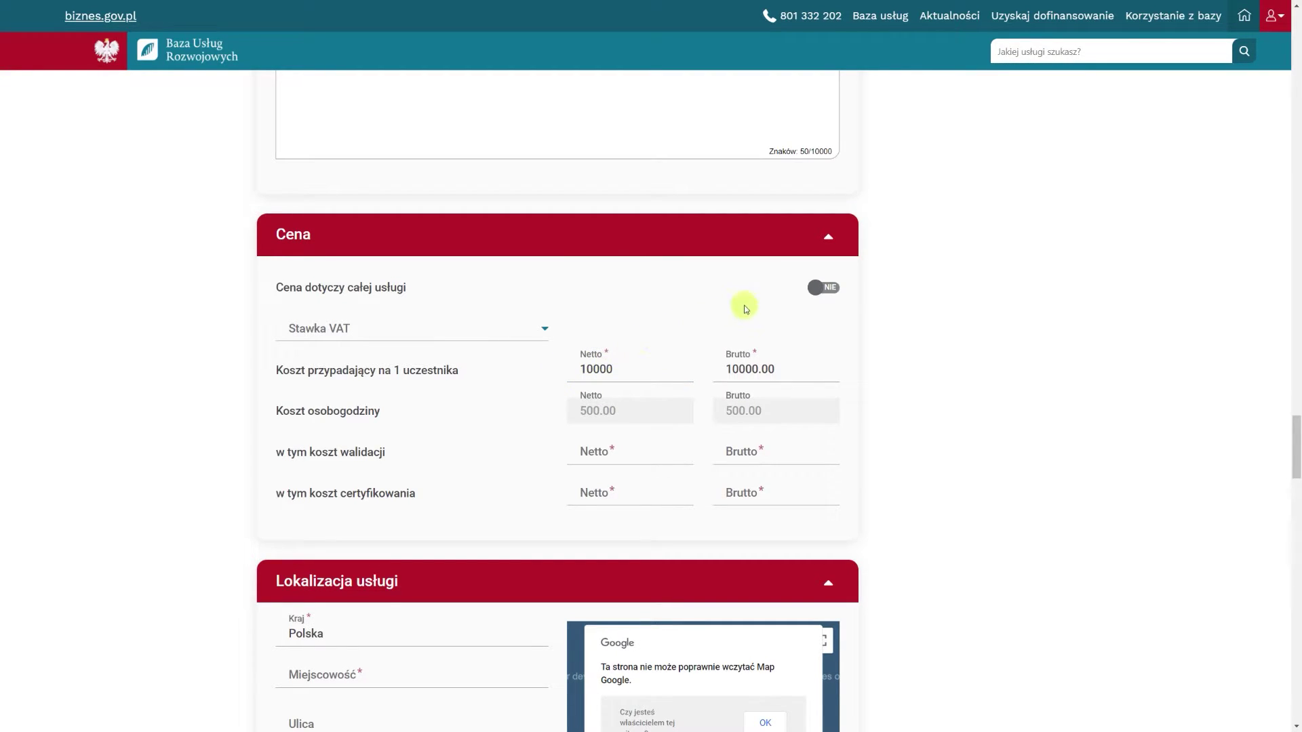
click(816, 289)
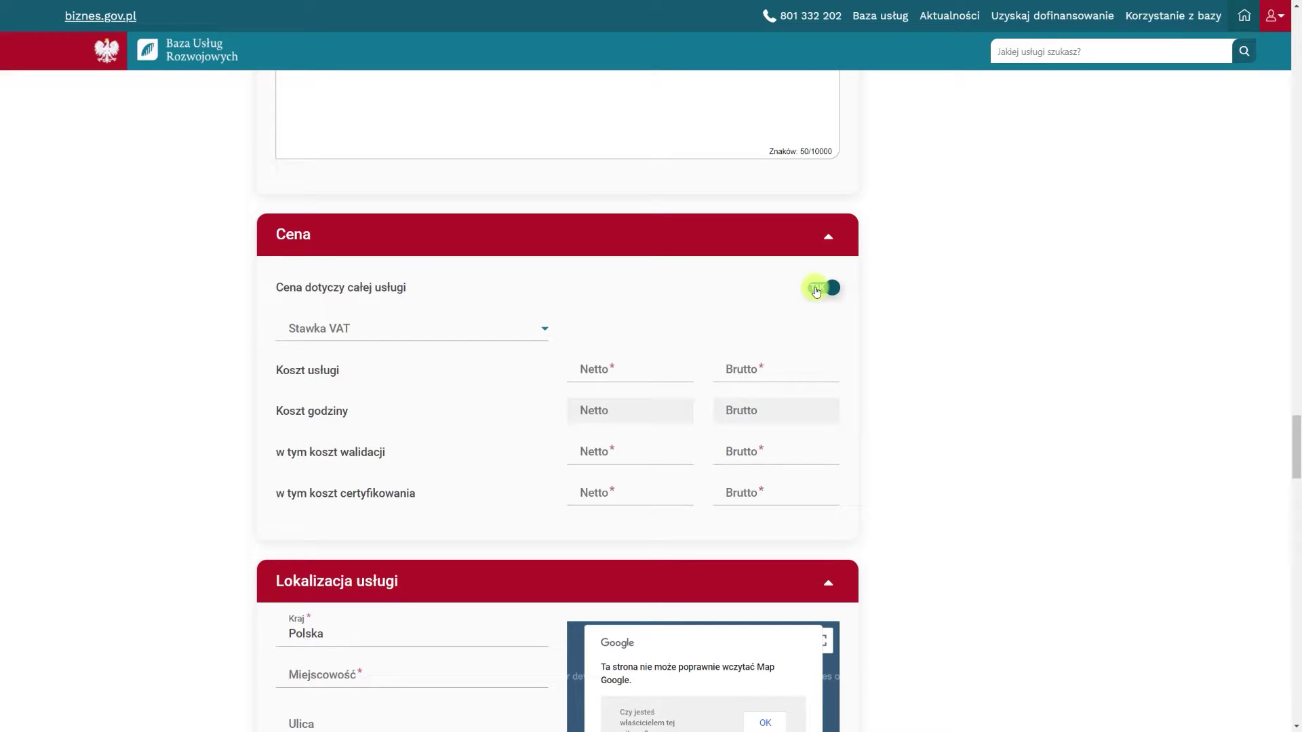
click(815, 289)
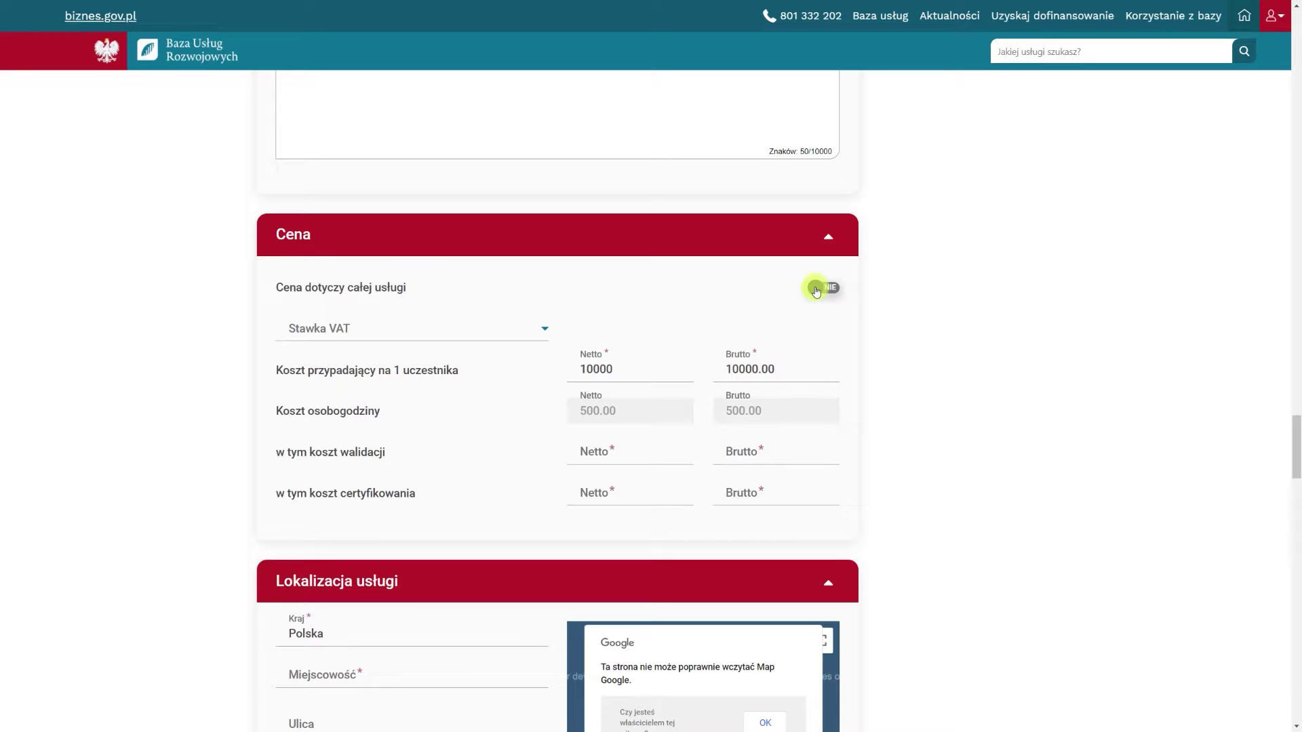
click(495, 327)
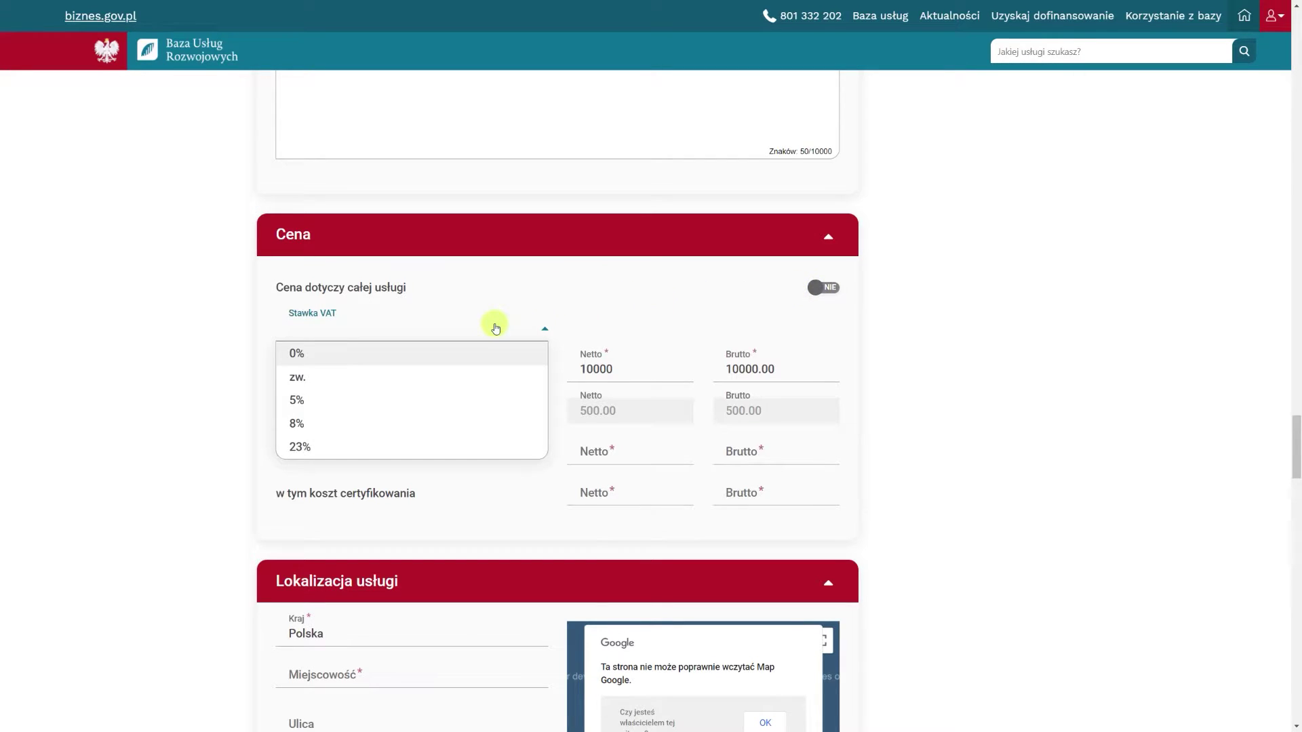
click(480, 423)
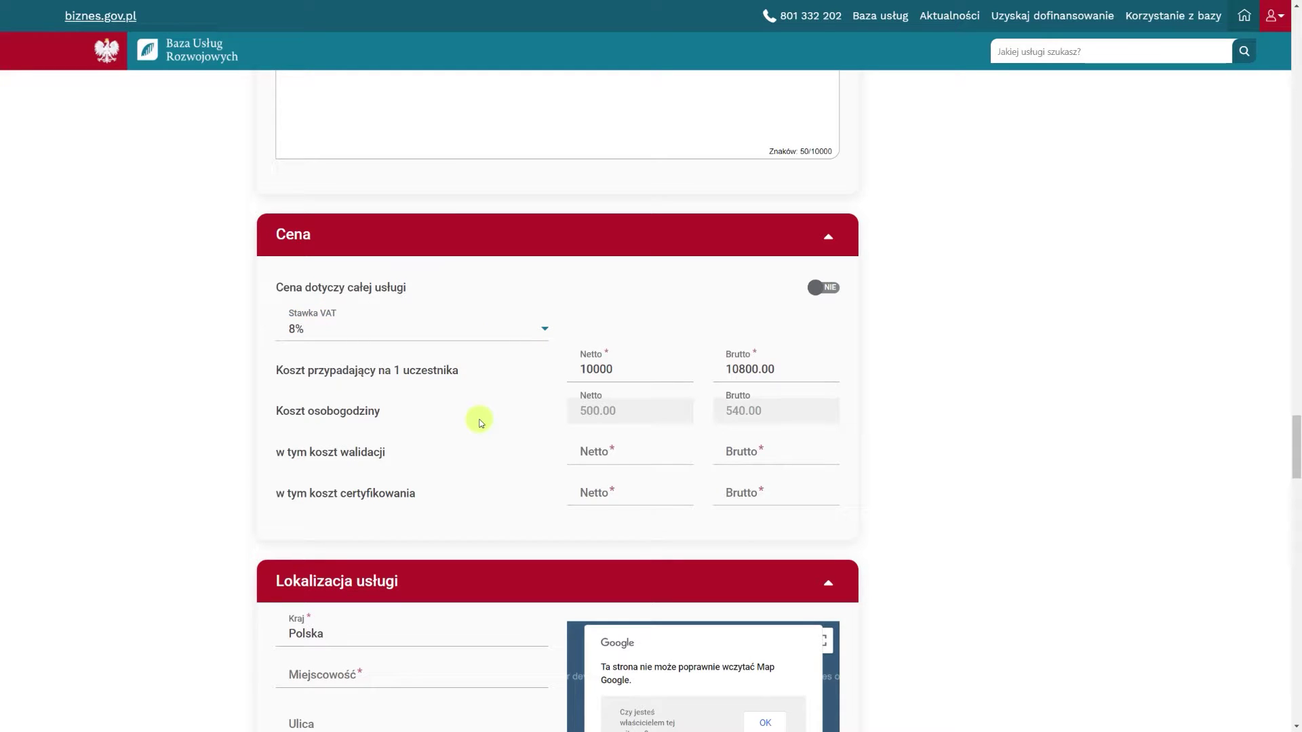
Enter net costs of 1000 for validation and 1500 for certification
click(586, 444)
text(1000)
click(531, 446)
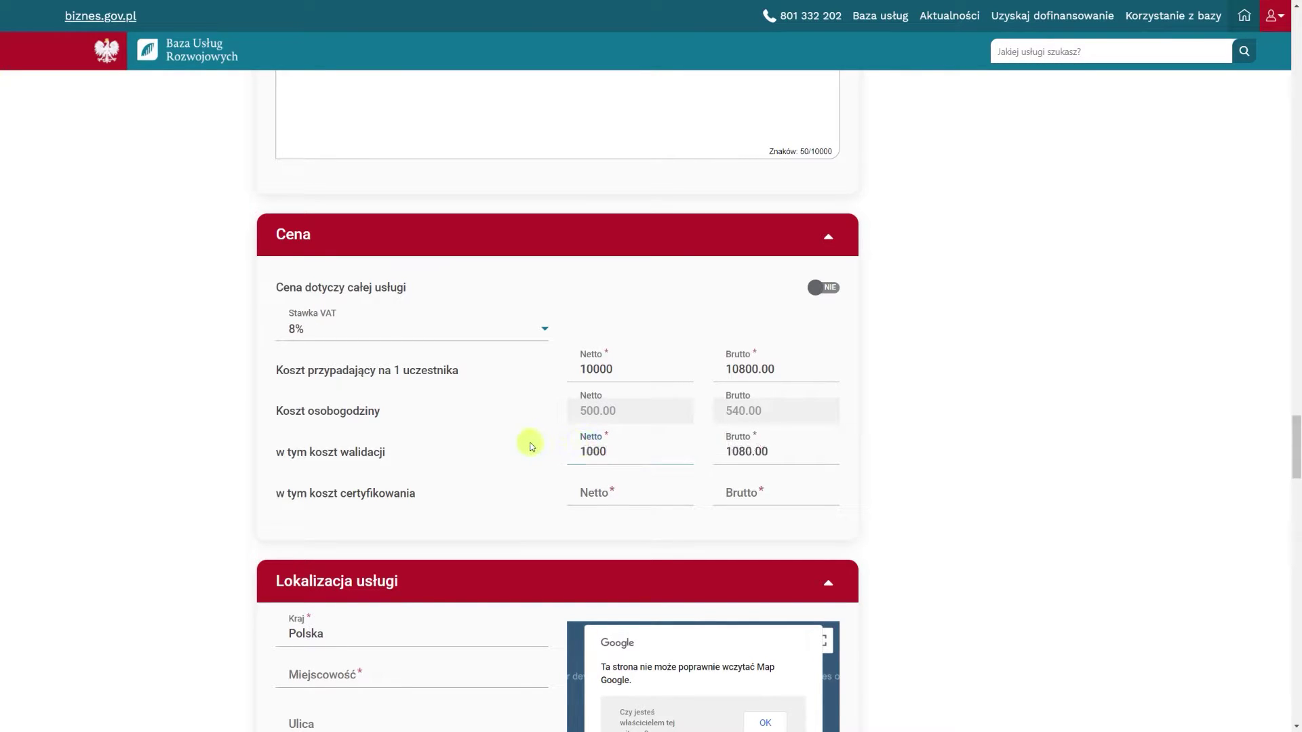
click(594, 492)
text(1500)
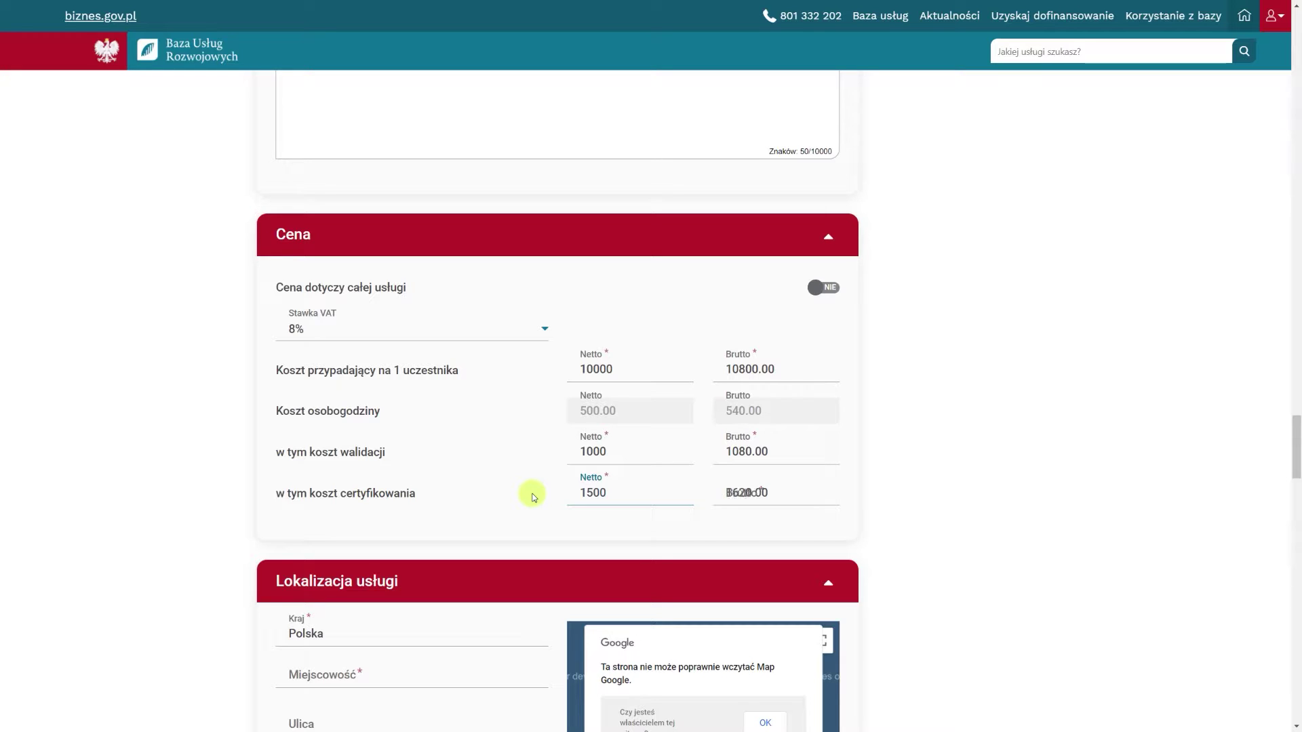
click(533, 496)
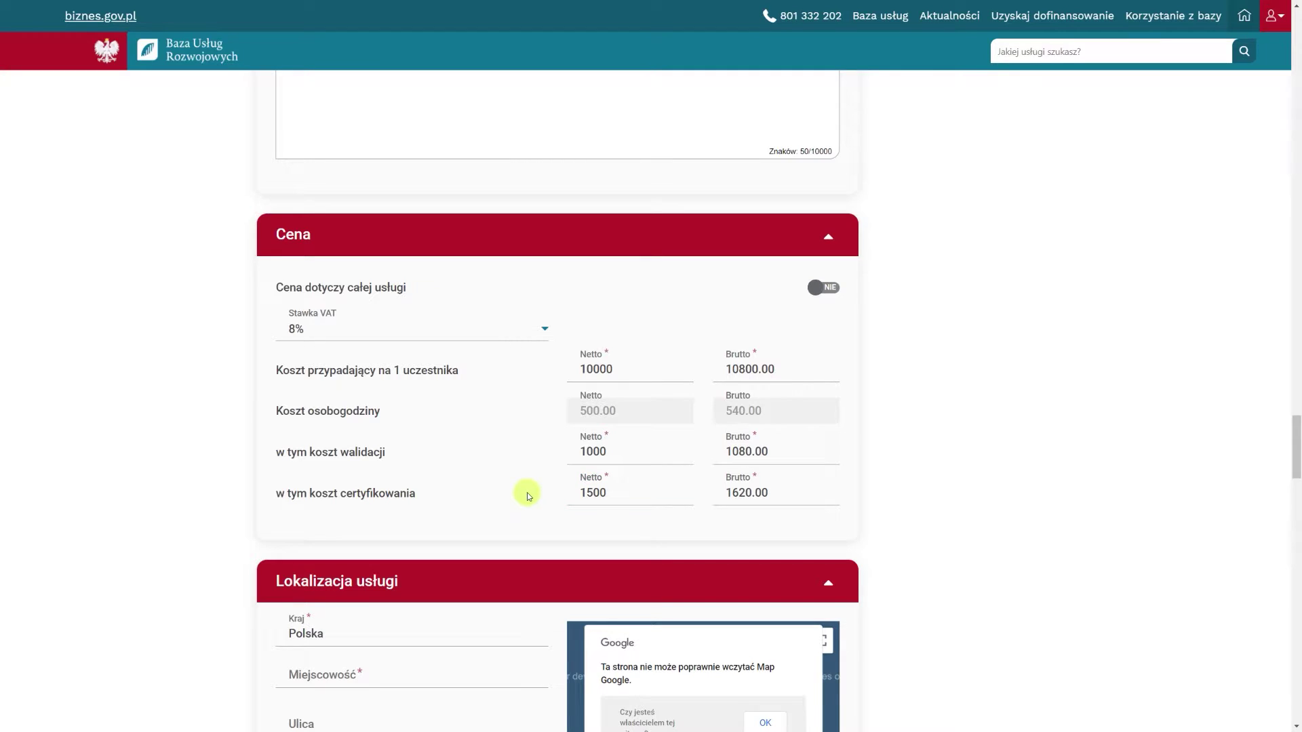
scroll(209, 444, down, 6)
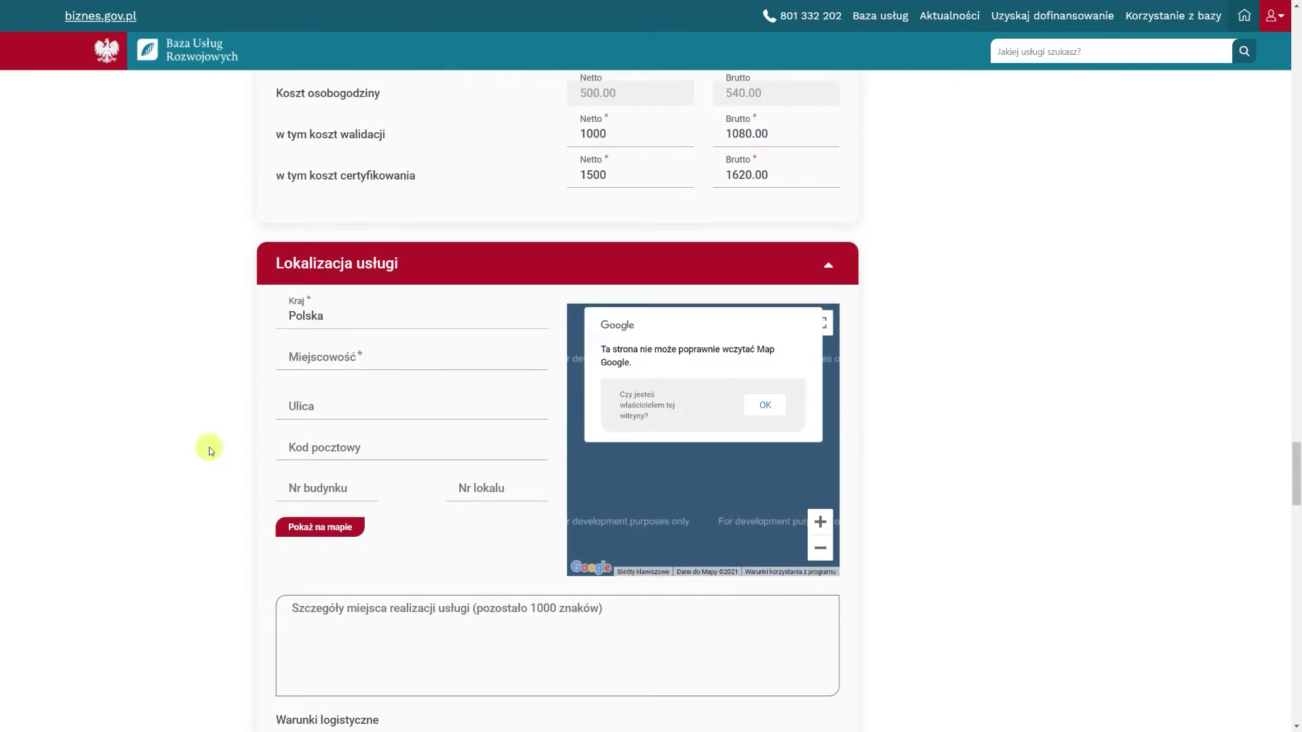
scroll(210, 450, down, 1)
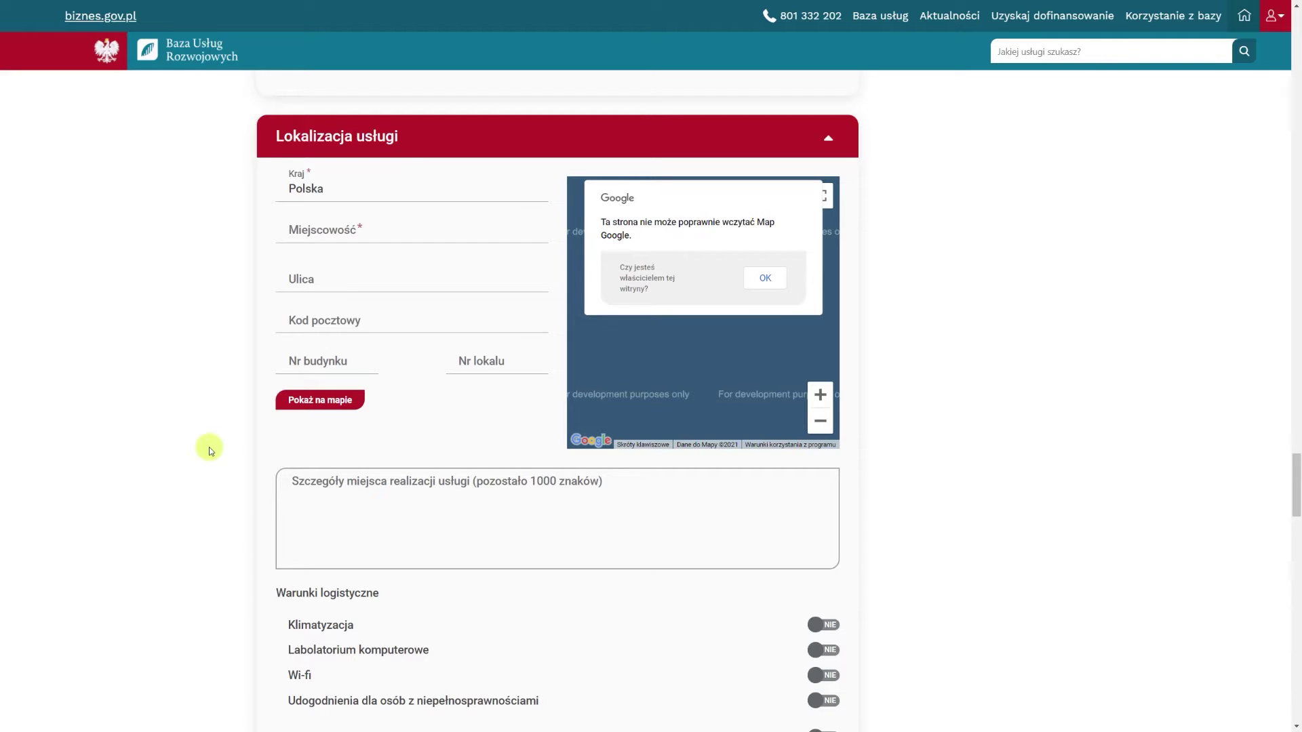
click(310, 234)
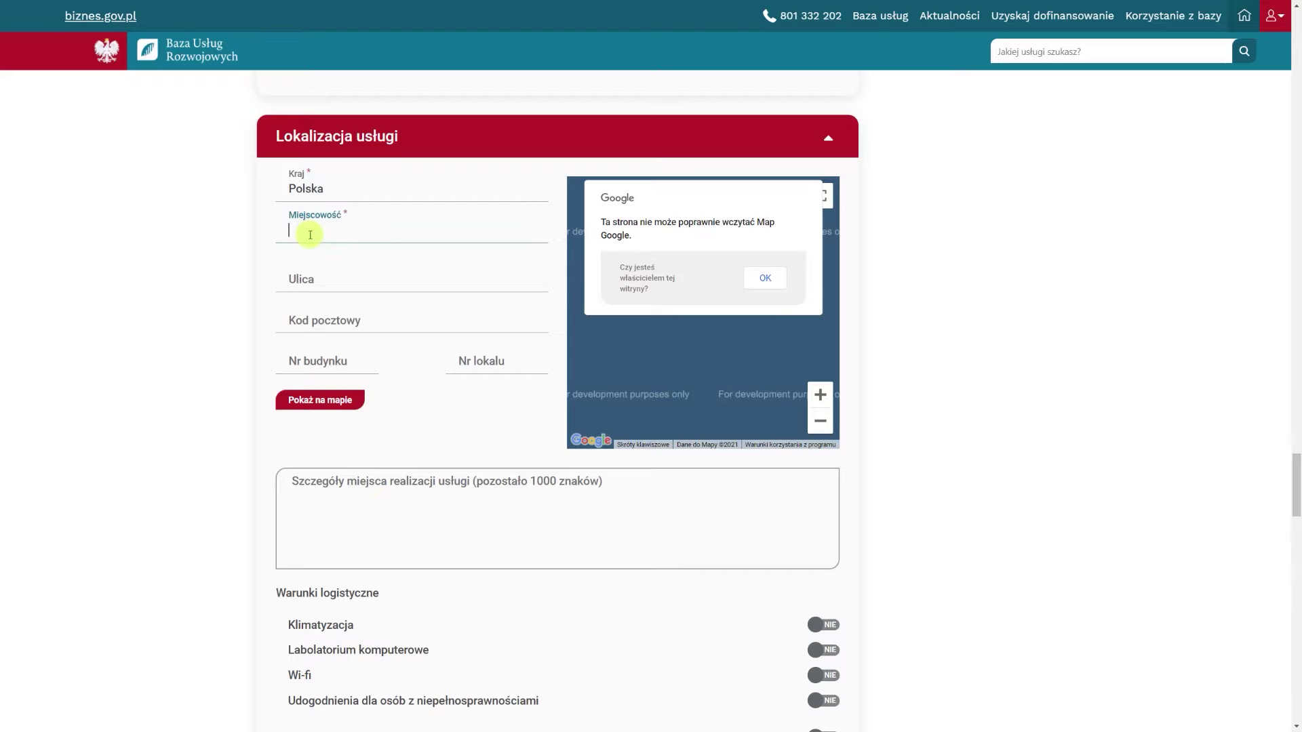
text(Warszawa)
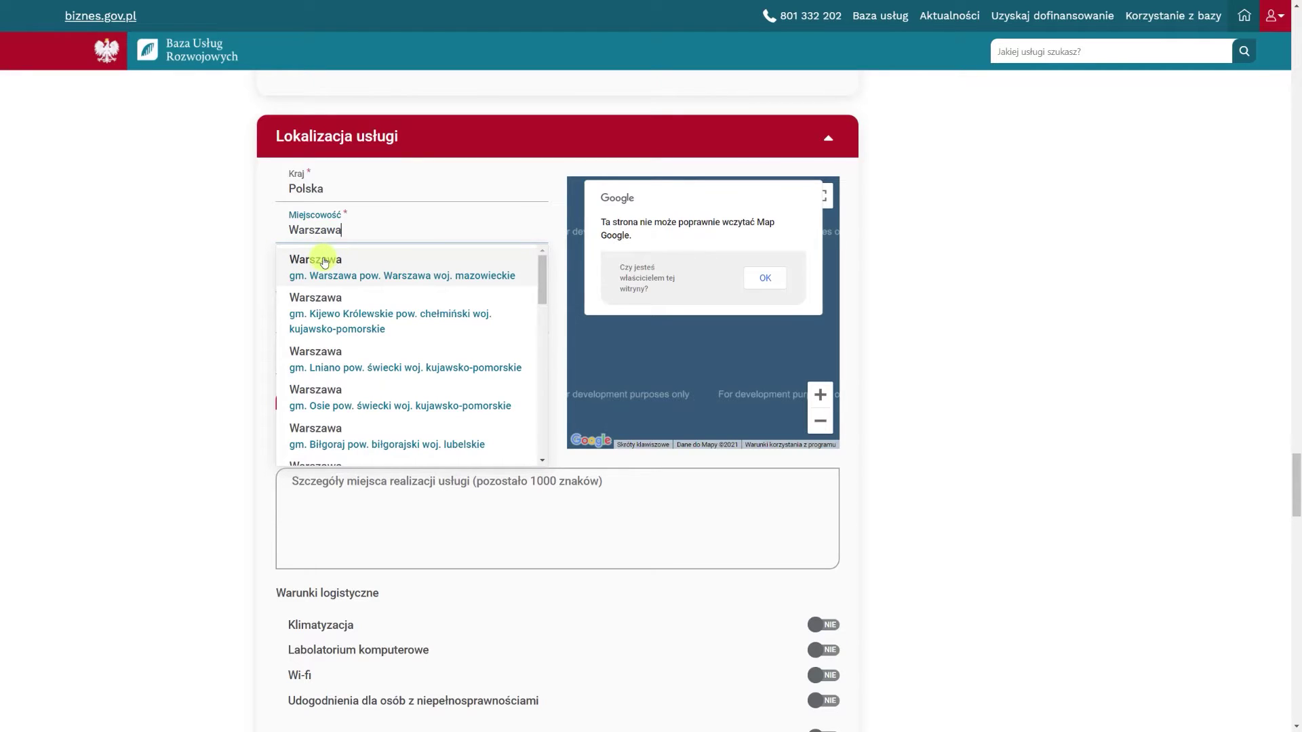
click(324, 263)
click(326, 273)
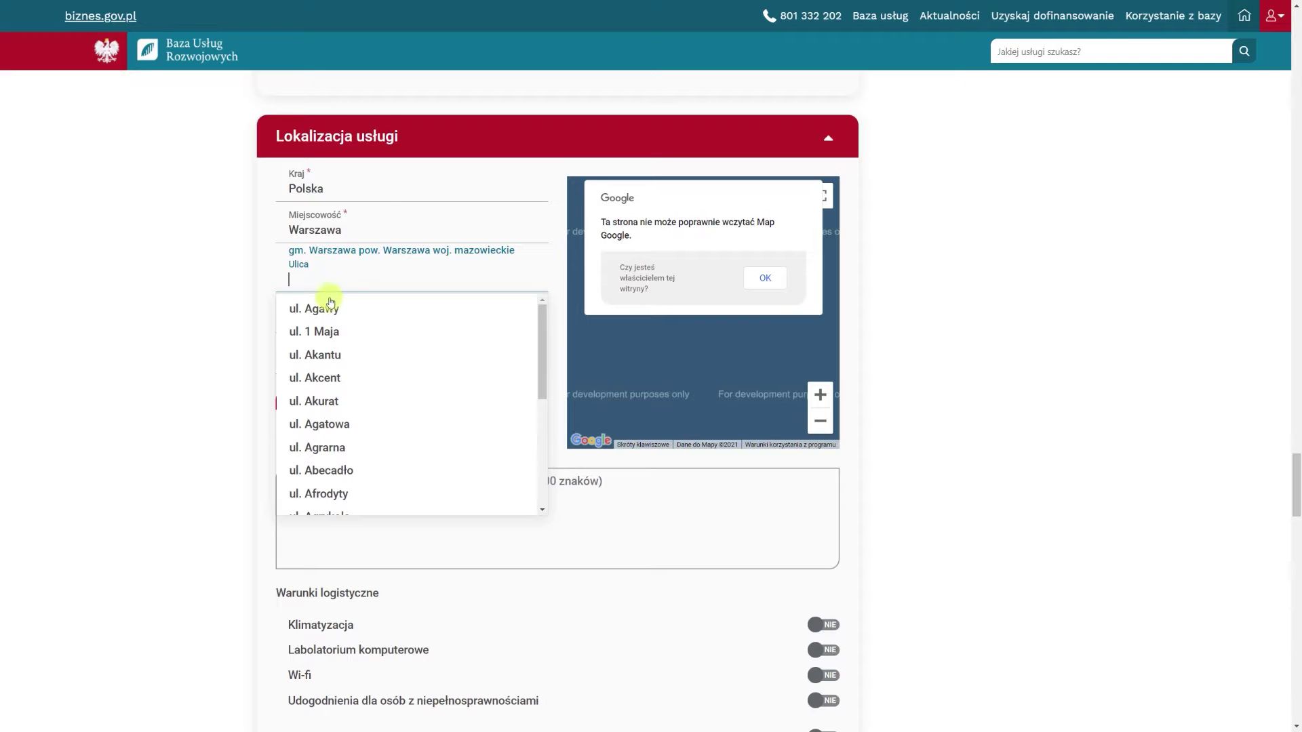
click(330, 307)
Set postal code 00-001, building number 10 and unit number 2
click(329, 318)
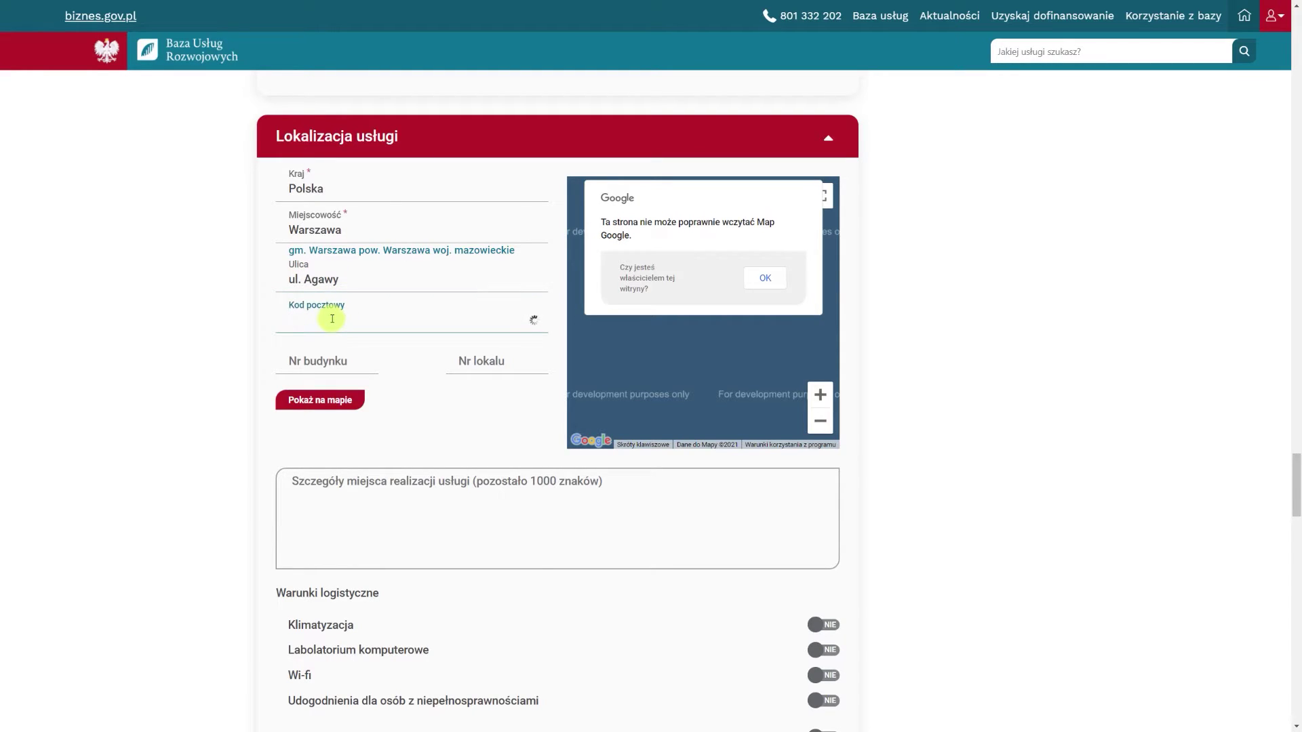
click(324, 348)
click(324, 349)
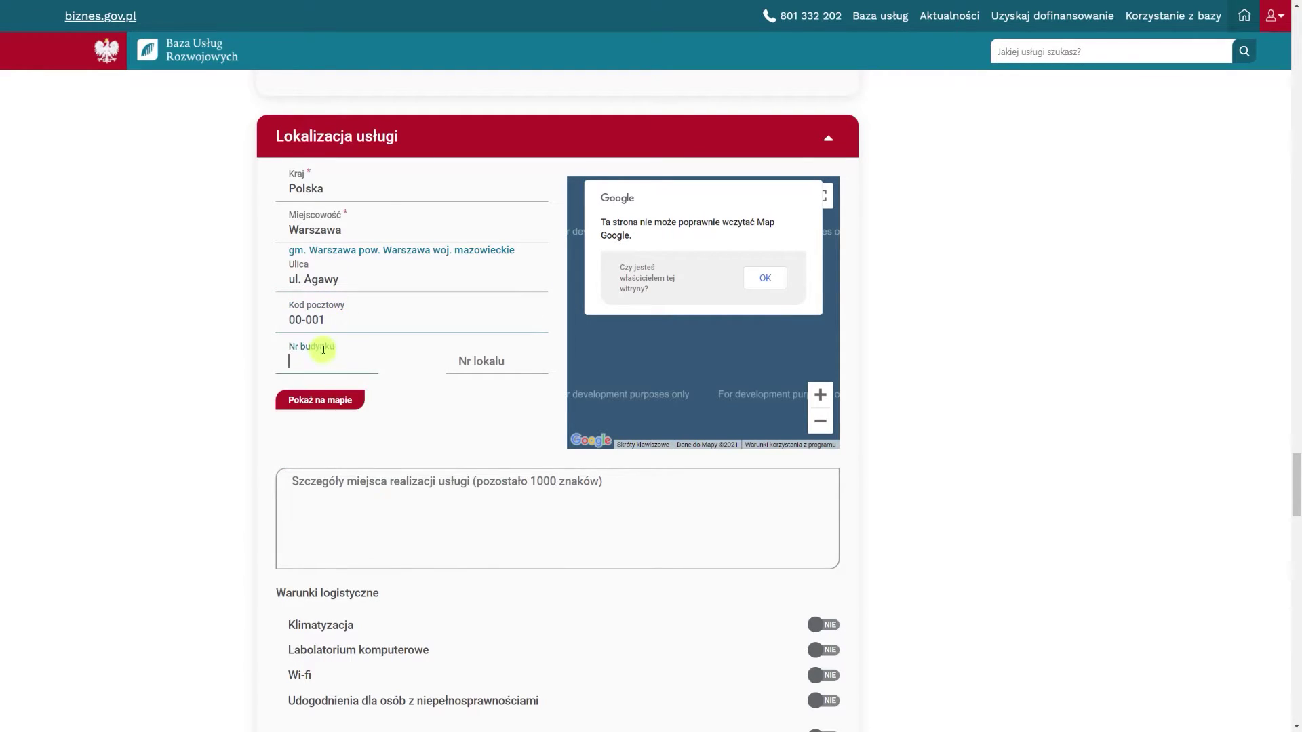
text(10)
click(487, 360)
text(2)
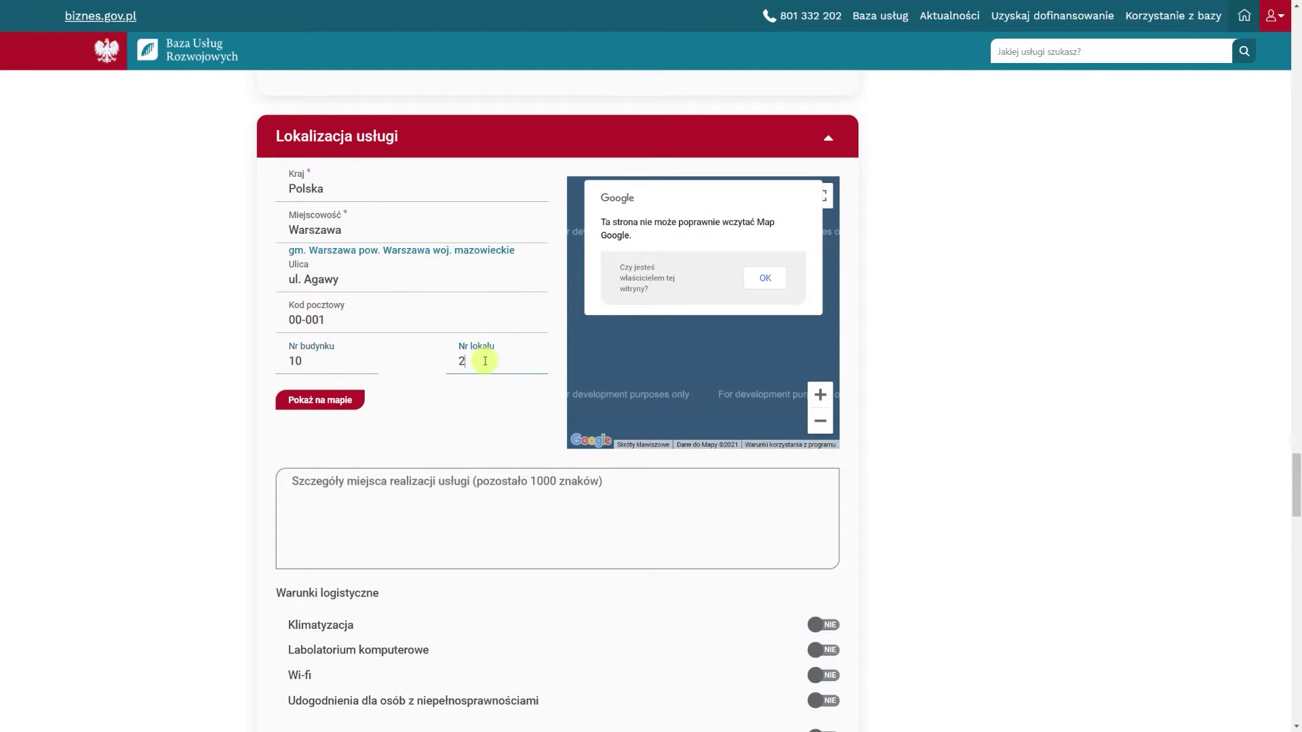
click(479, 397)
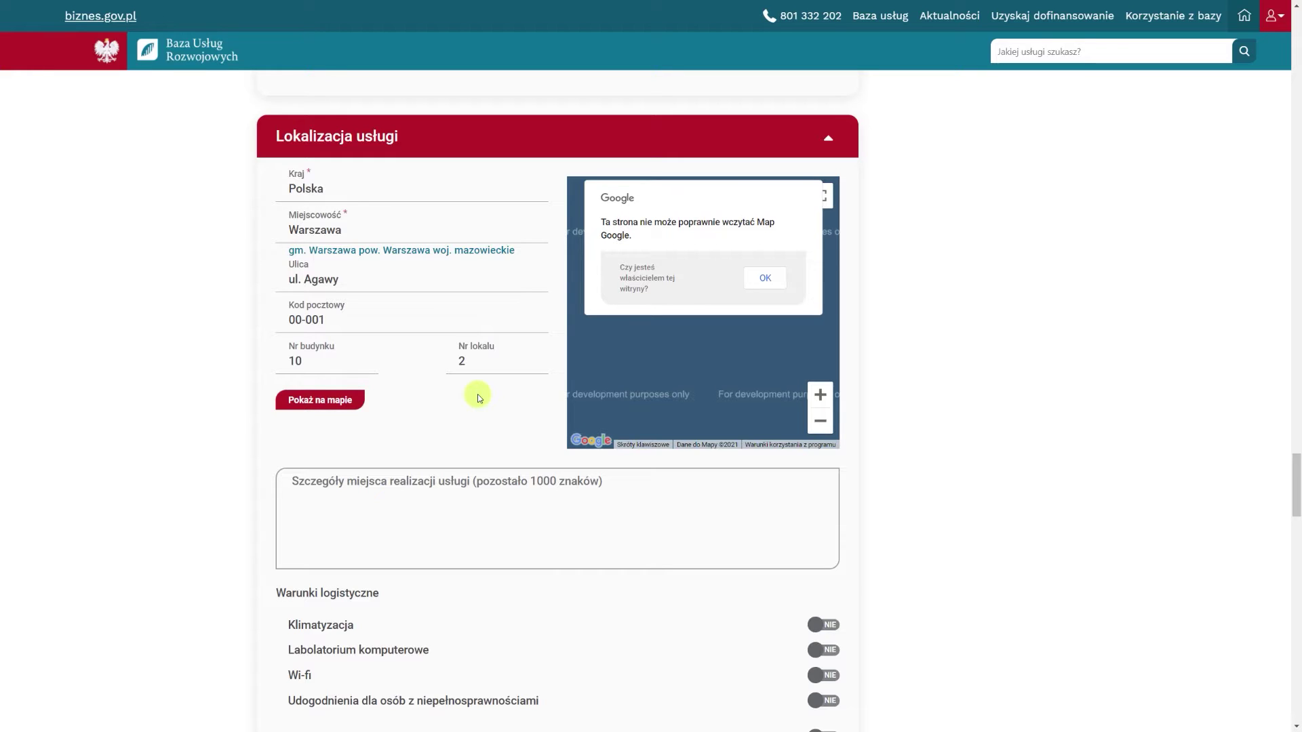
Type the service location details description
click(475, 496)
text(Szczegó)
text(ły)
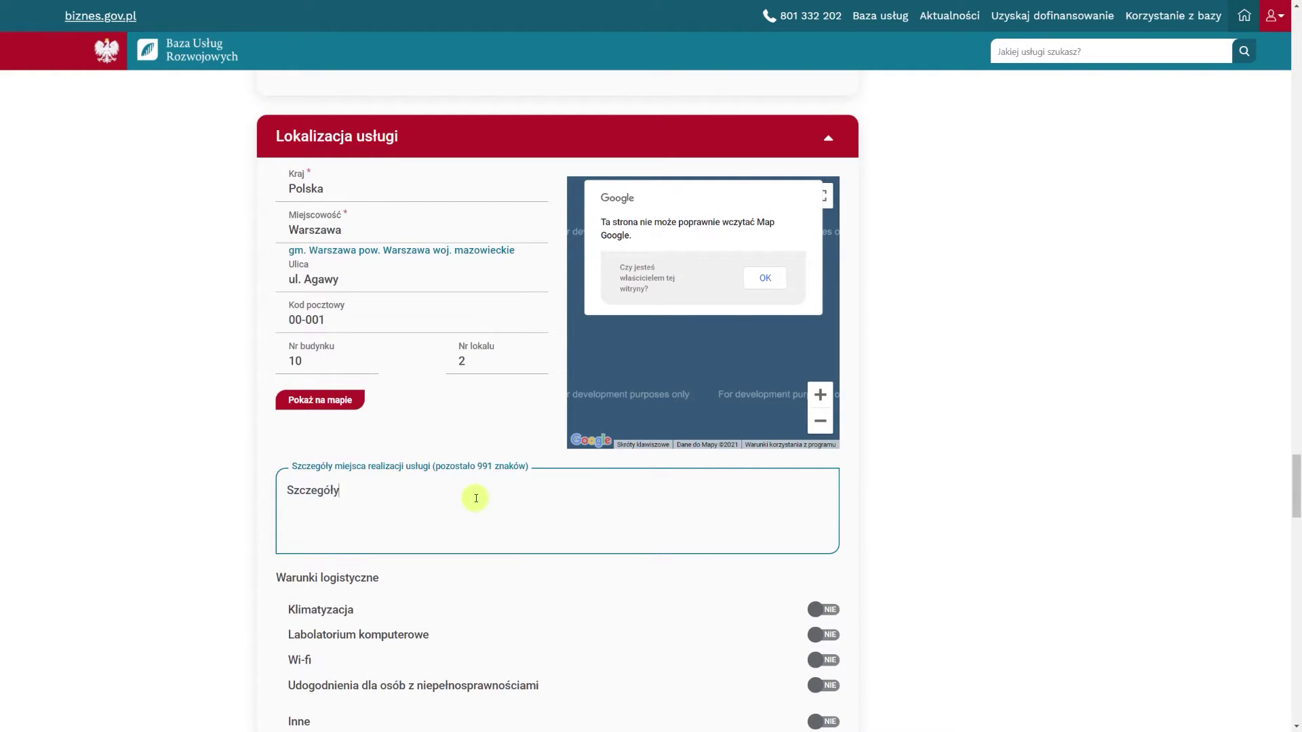
text( miejsca realizacji usługi)
Mark air conditioning, computer lab, Wi-fi/accessibility and other conditions TAK, describing the others as 'Inne'
scroll(473, 488, down, 3)
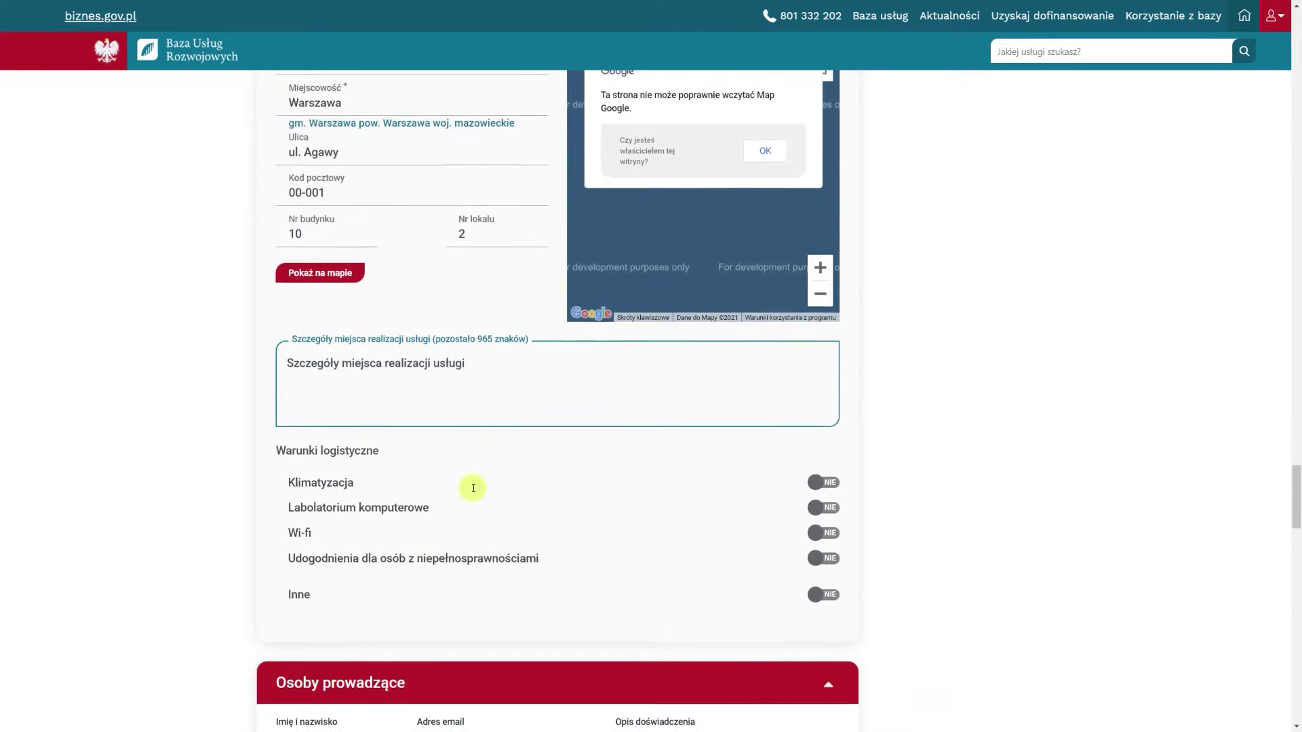
click(817, 421)
click(818, 445)
click(820, 495)
click(821, 532)
click(604, 564)
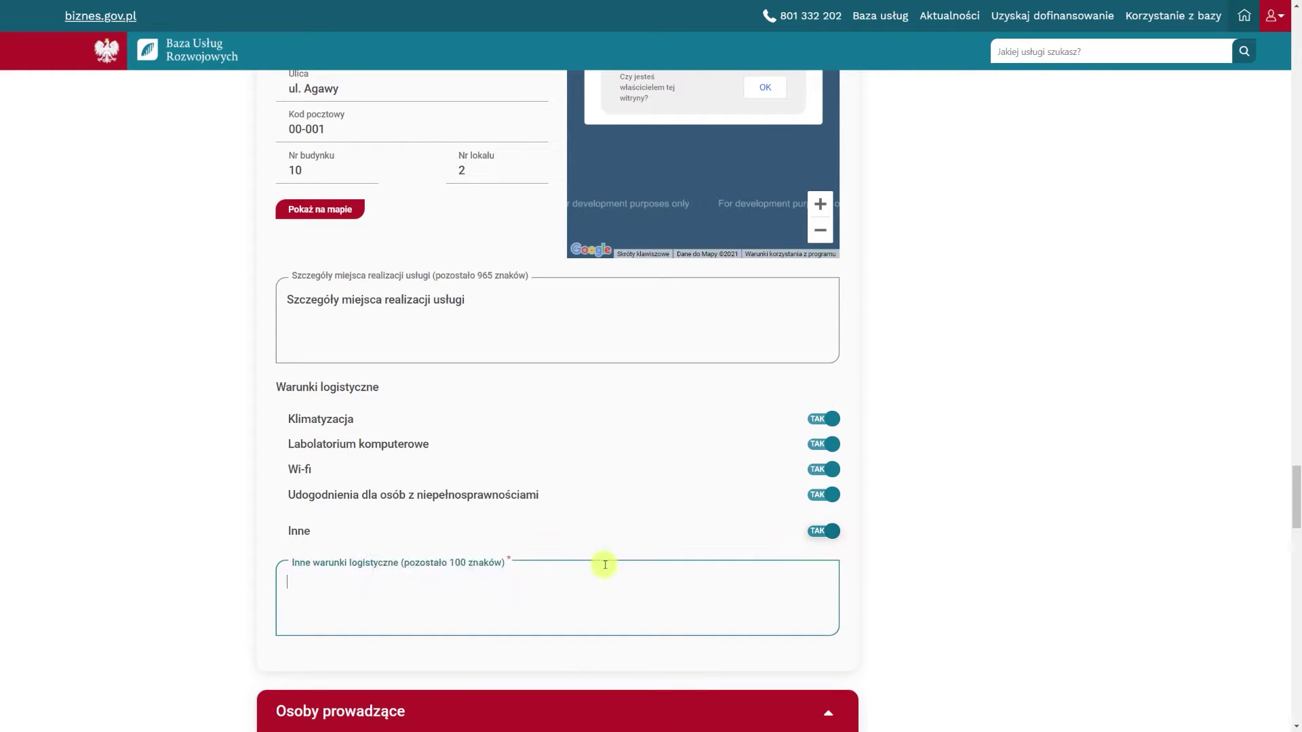
text(Inne)
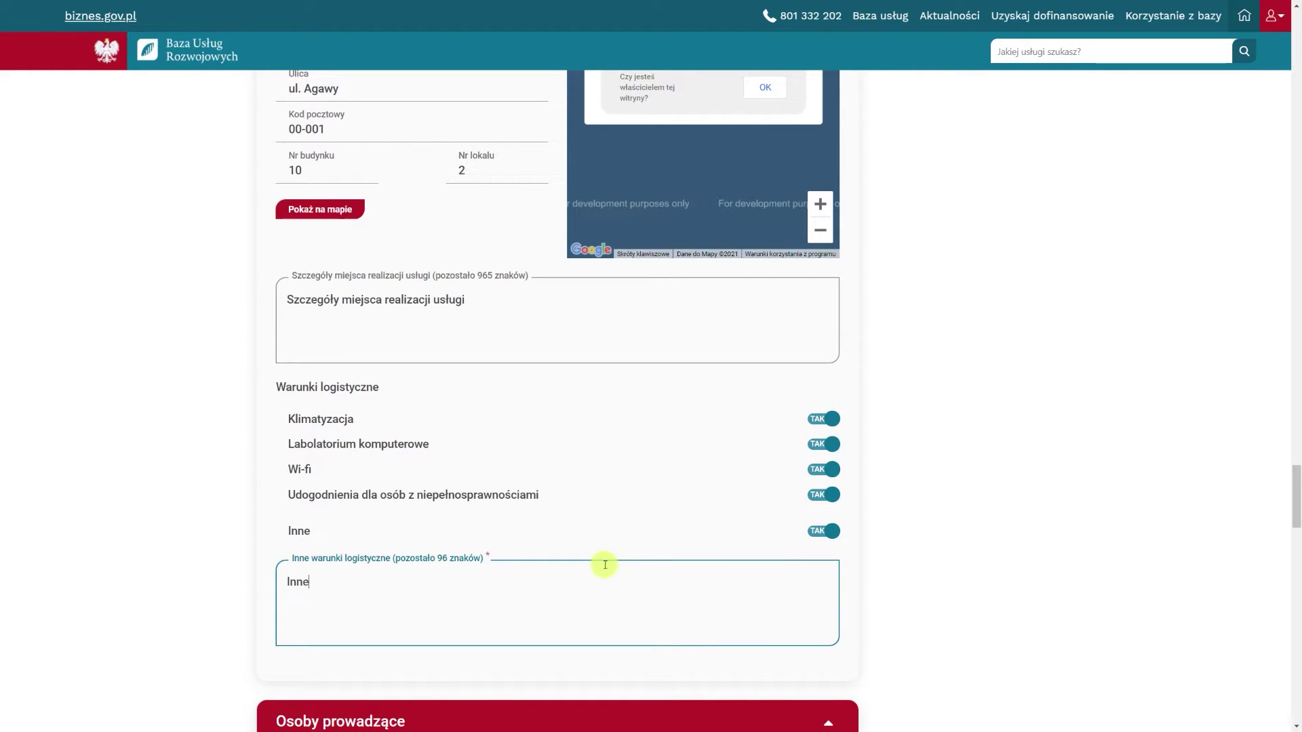
scroll(604, 564, down, 7)
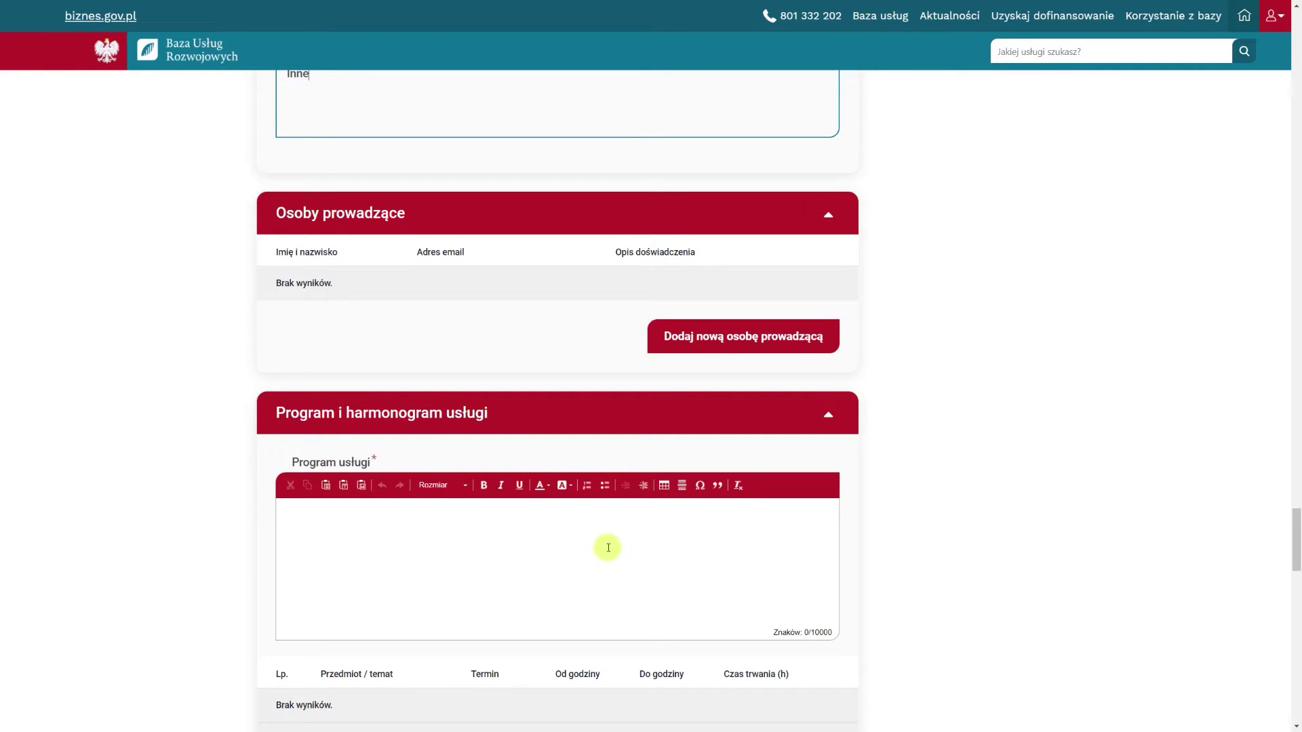
Add a new trainer with their e-mail, full name and experience text 'Opis doświadczenia', then save
click(697, 341)
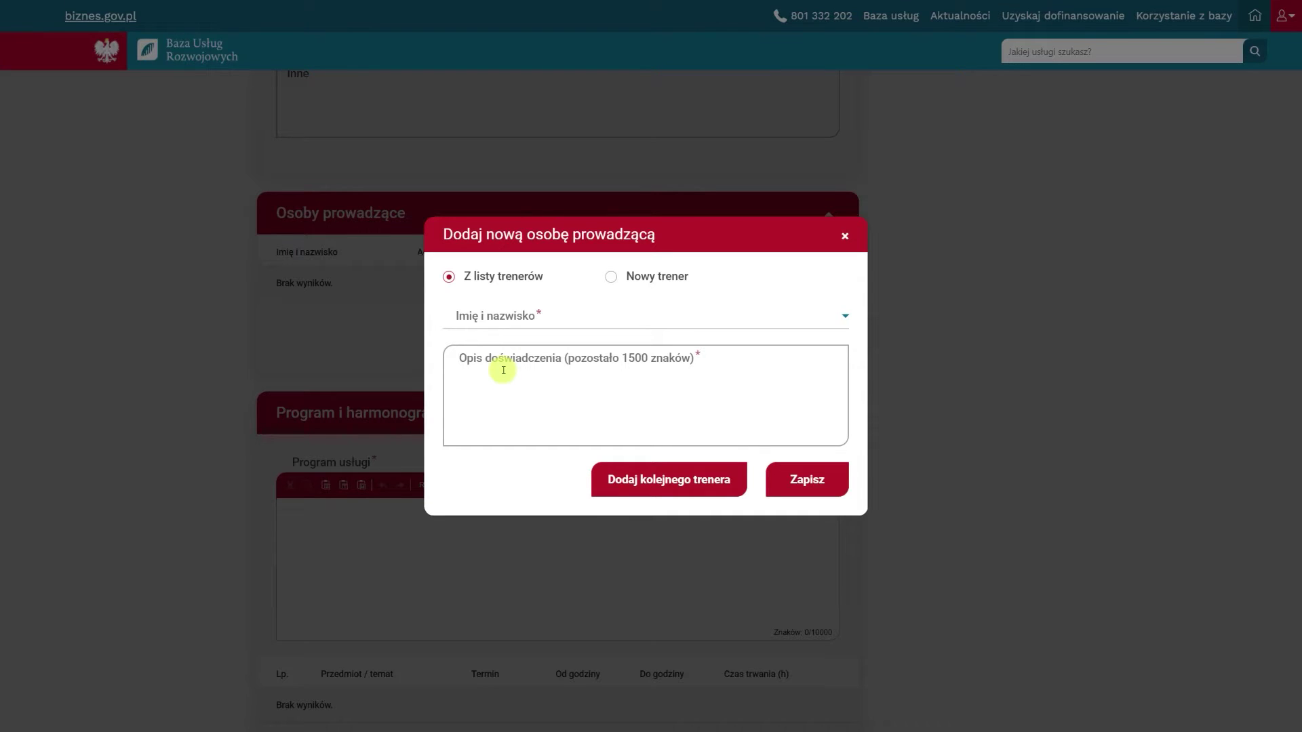
click(611, 276)
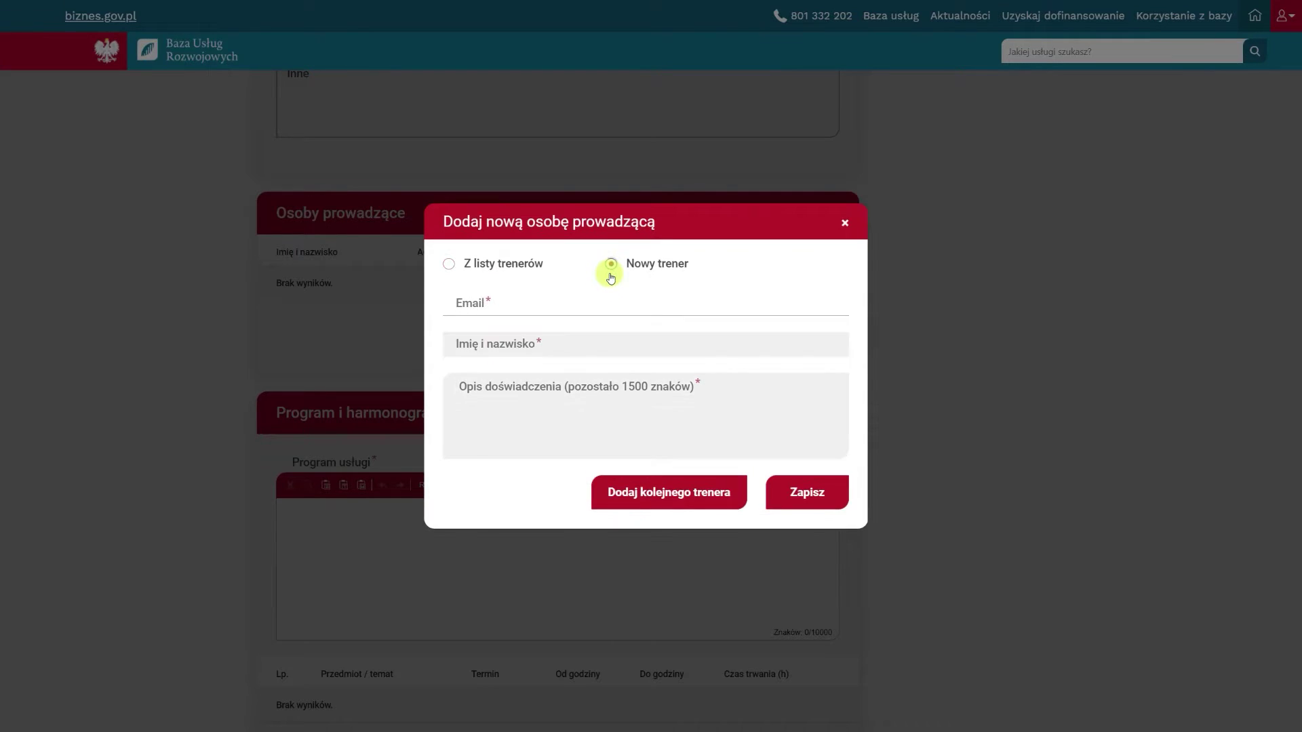
click(517, 303)
click(517, 342)
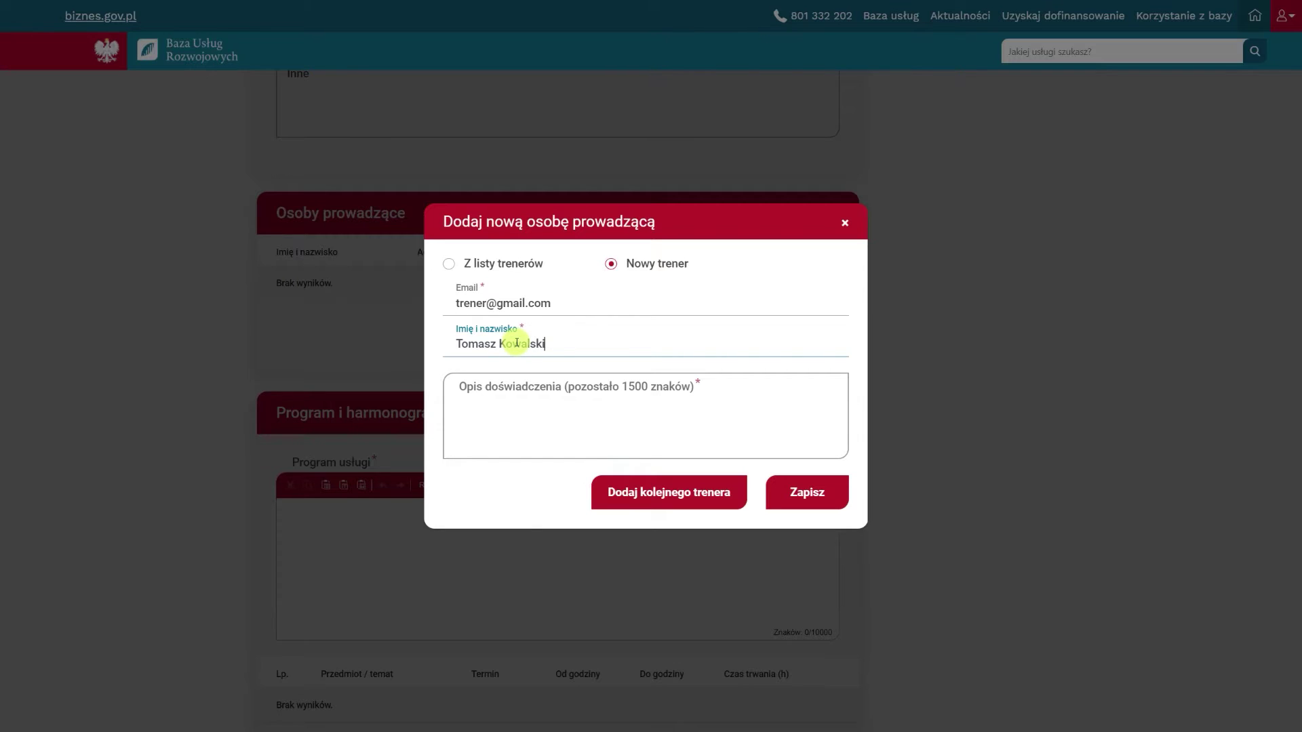
click(518, 405)
text(Opis doświadczenia)
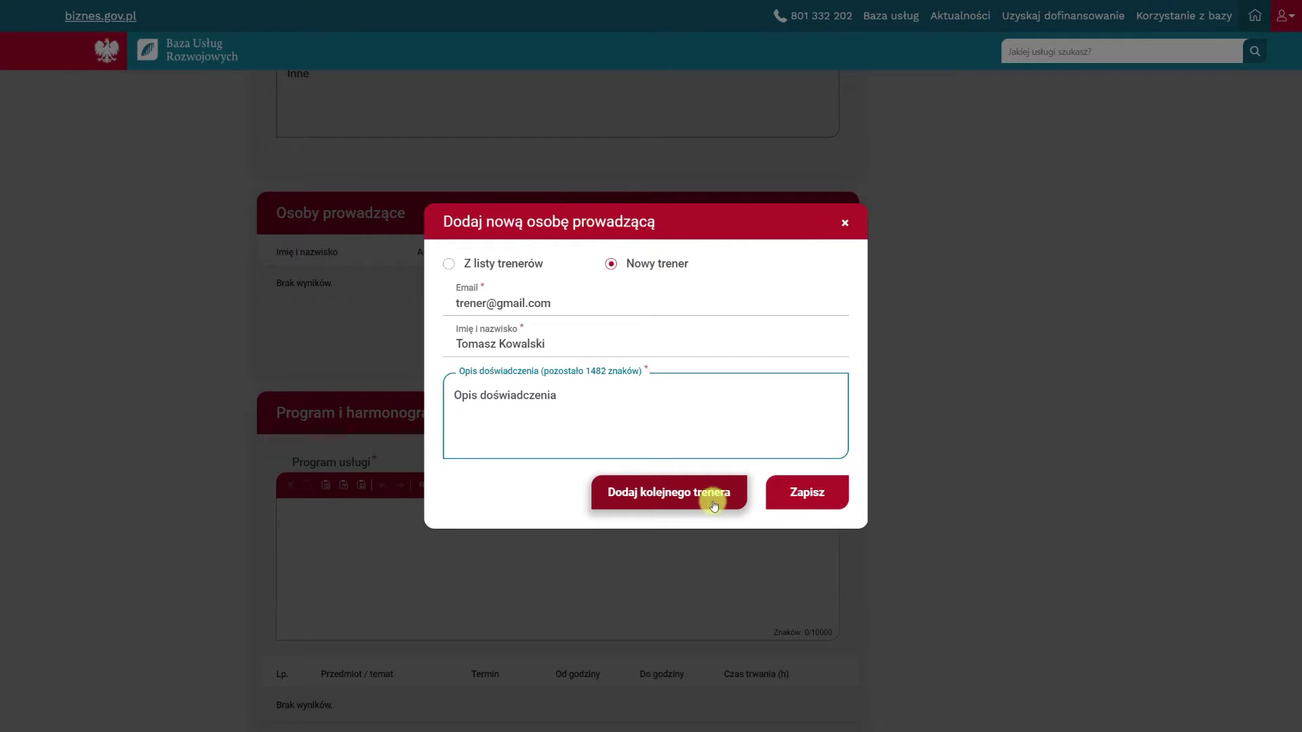
click(802, 499)
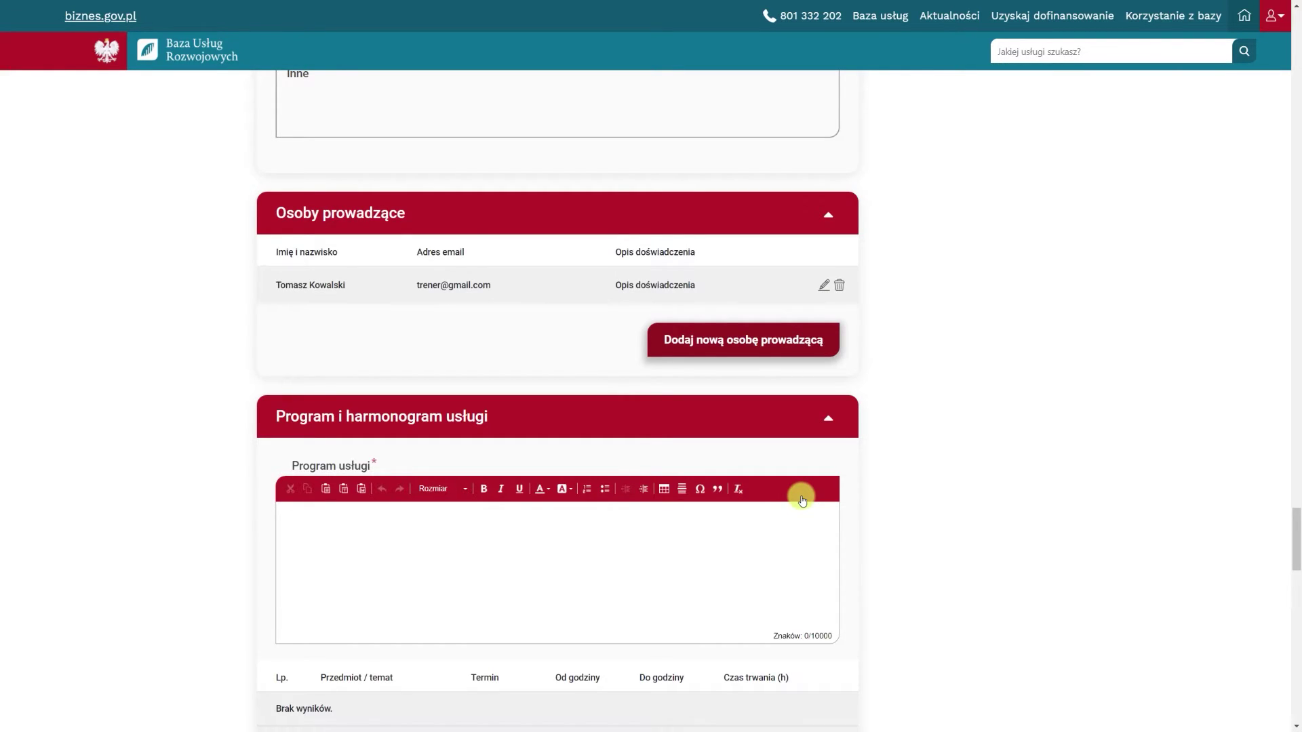
Enter 'Program usługi' as the service program text
scroll(801, 500, down, 5)
click(431, 249)
text(Pro)
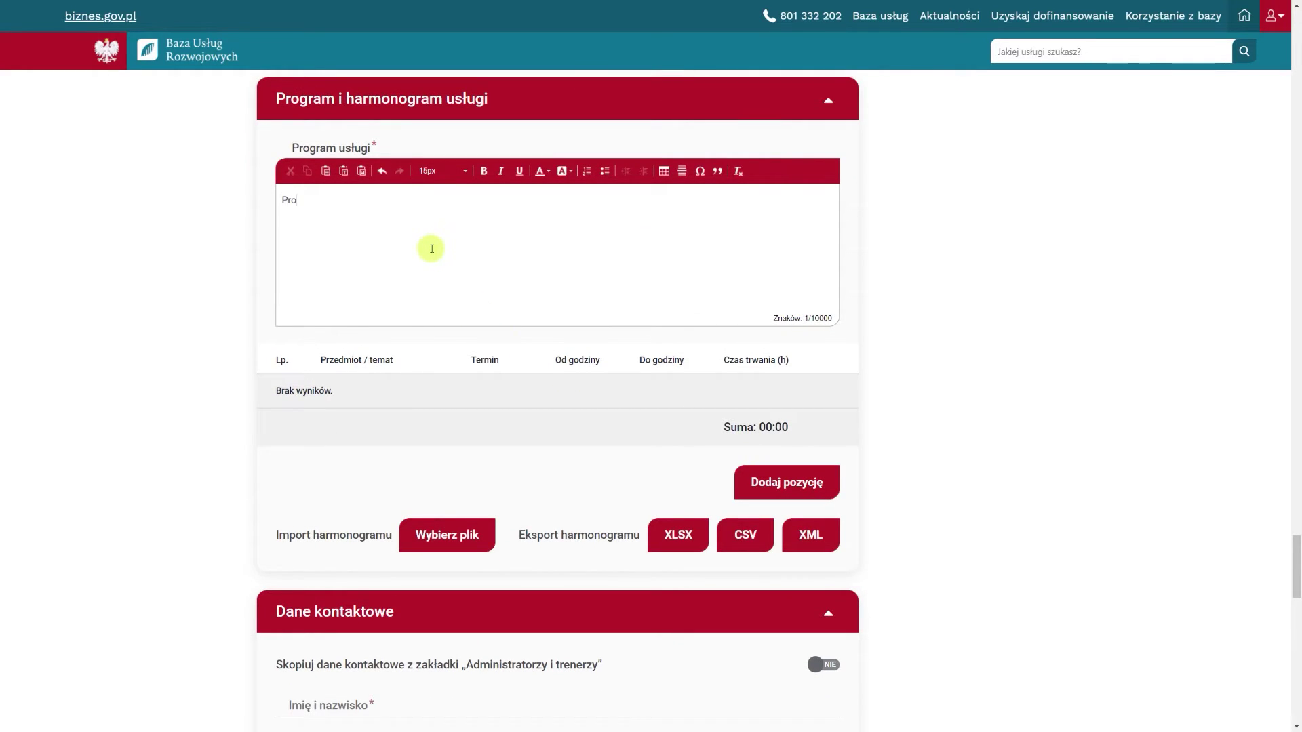
text(gram usługi)
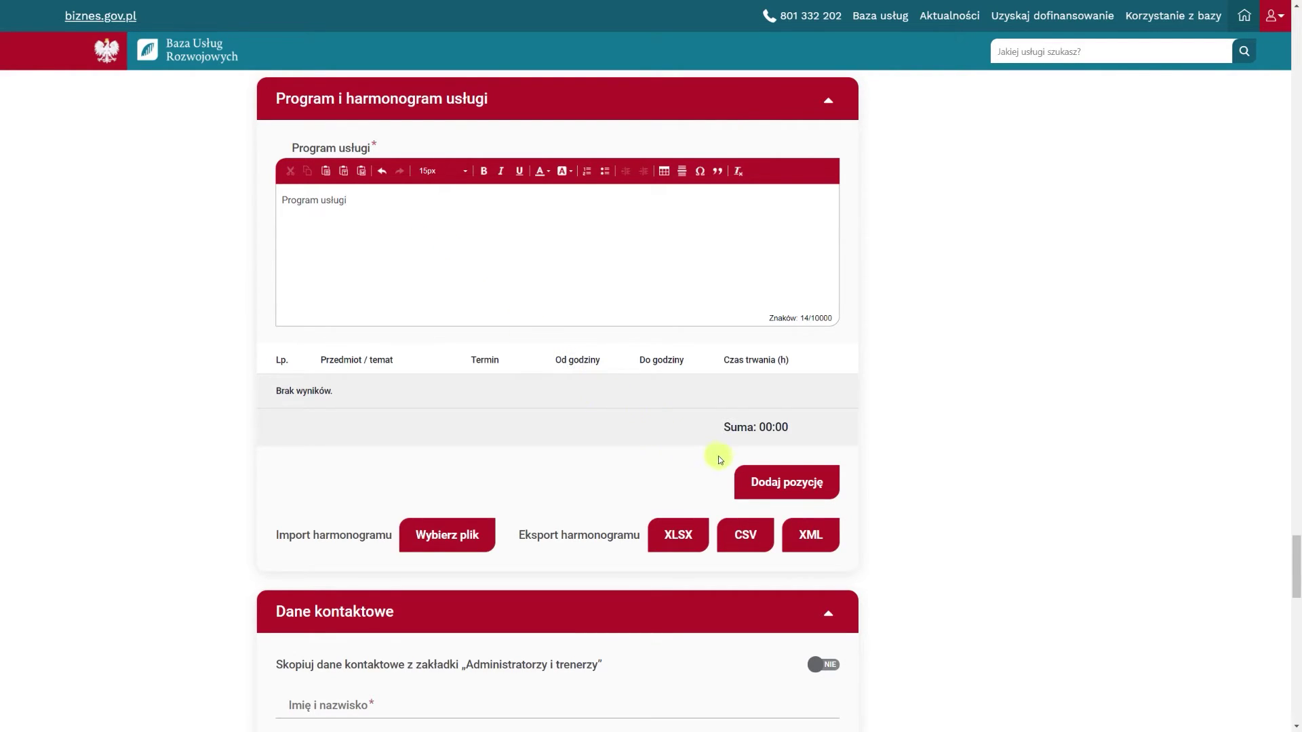
Add schedule item 'Przedmiot' on 12-10-2021 from 10:00 to 12:00 and confirm it
click(772, 482)
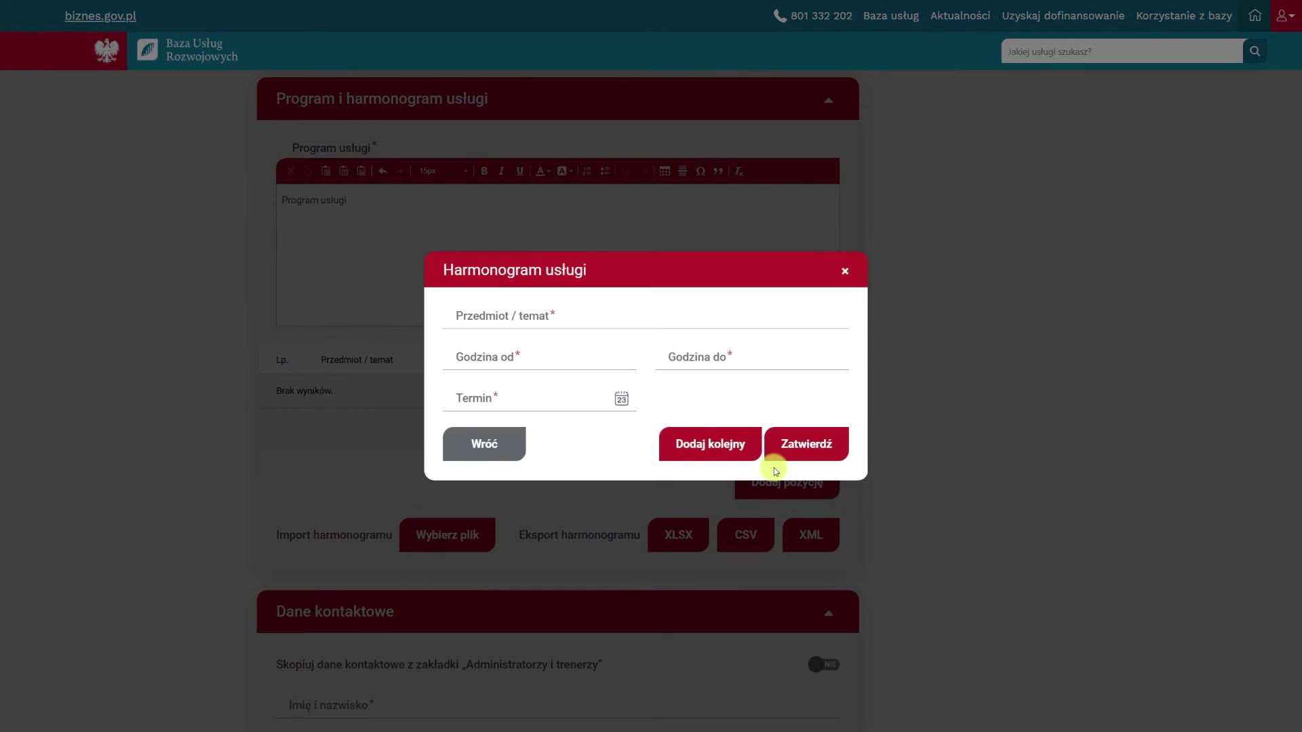
click(487, 316)
text(P)
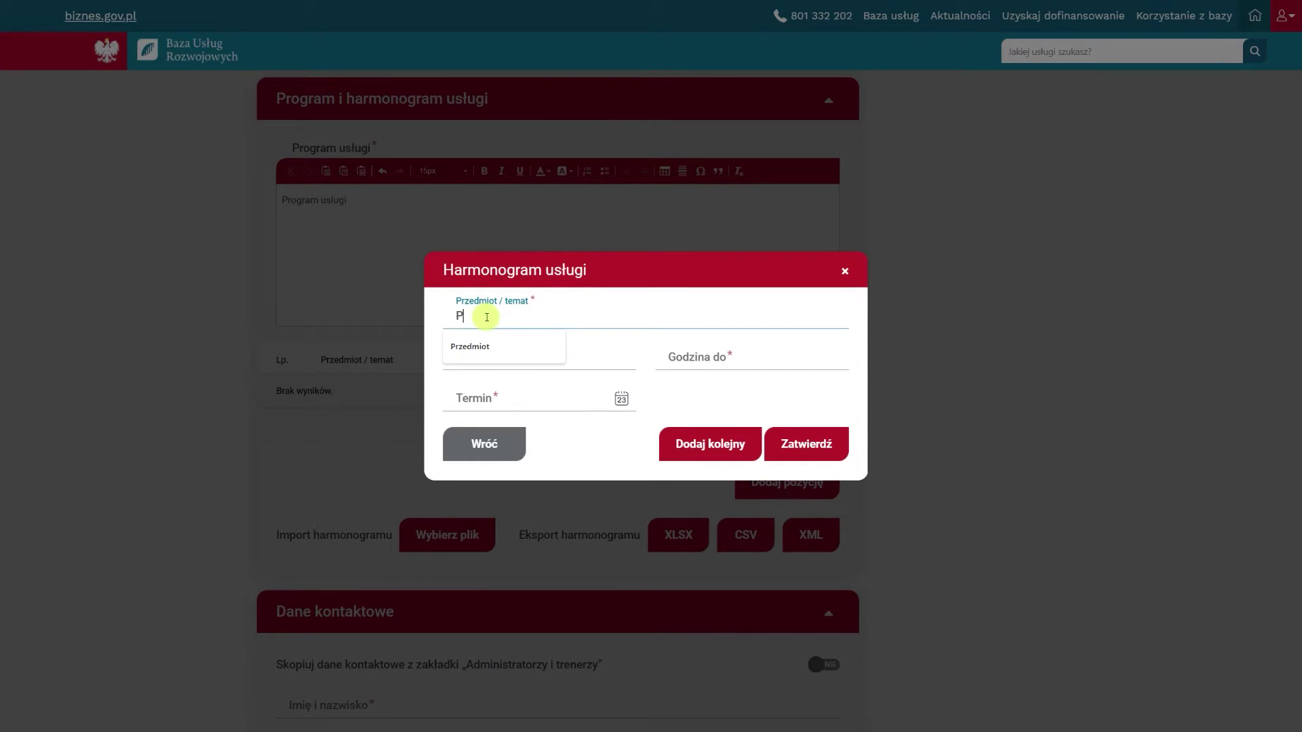
text(rzedmiot)
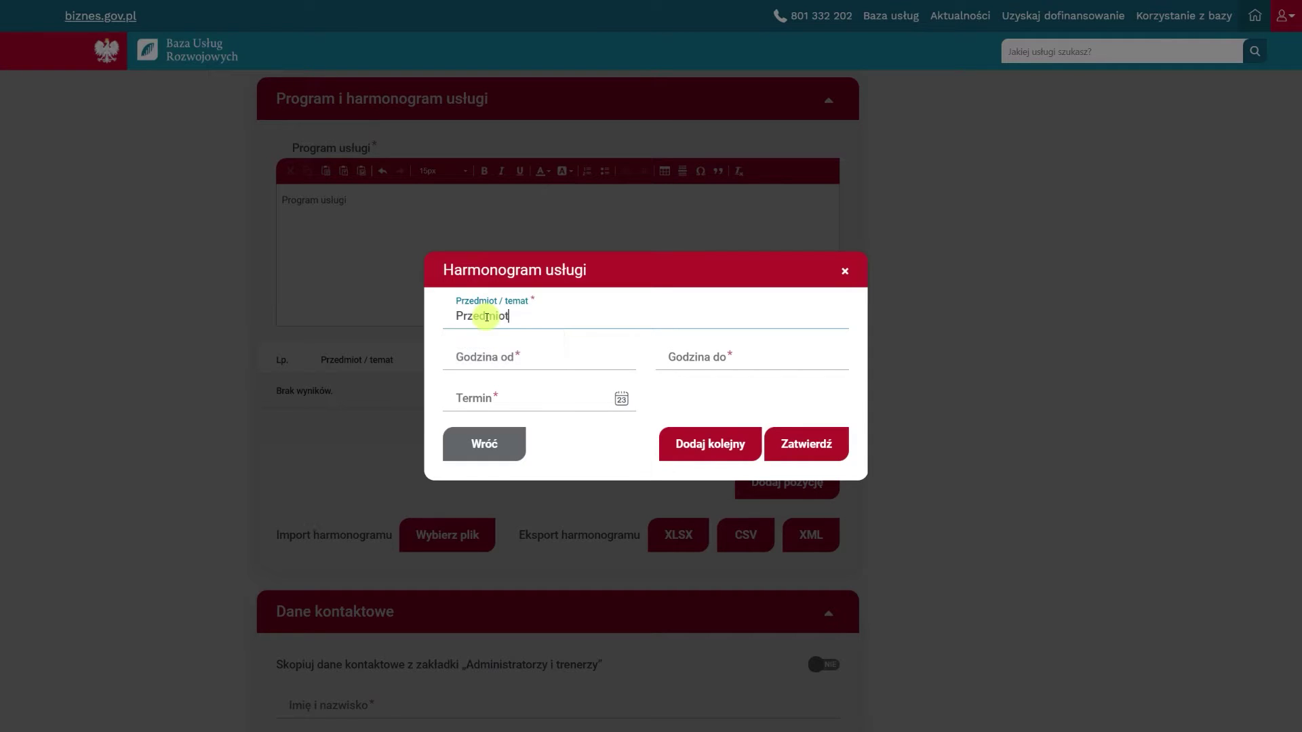
click(458, 359)
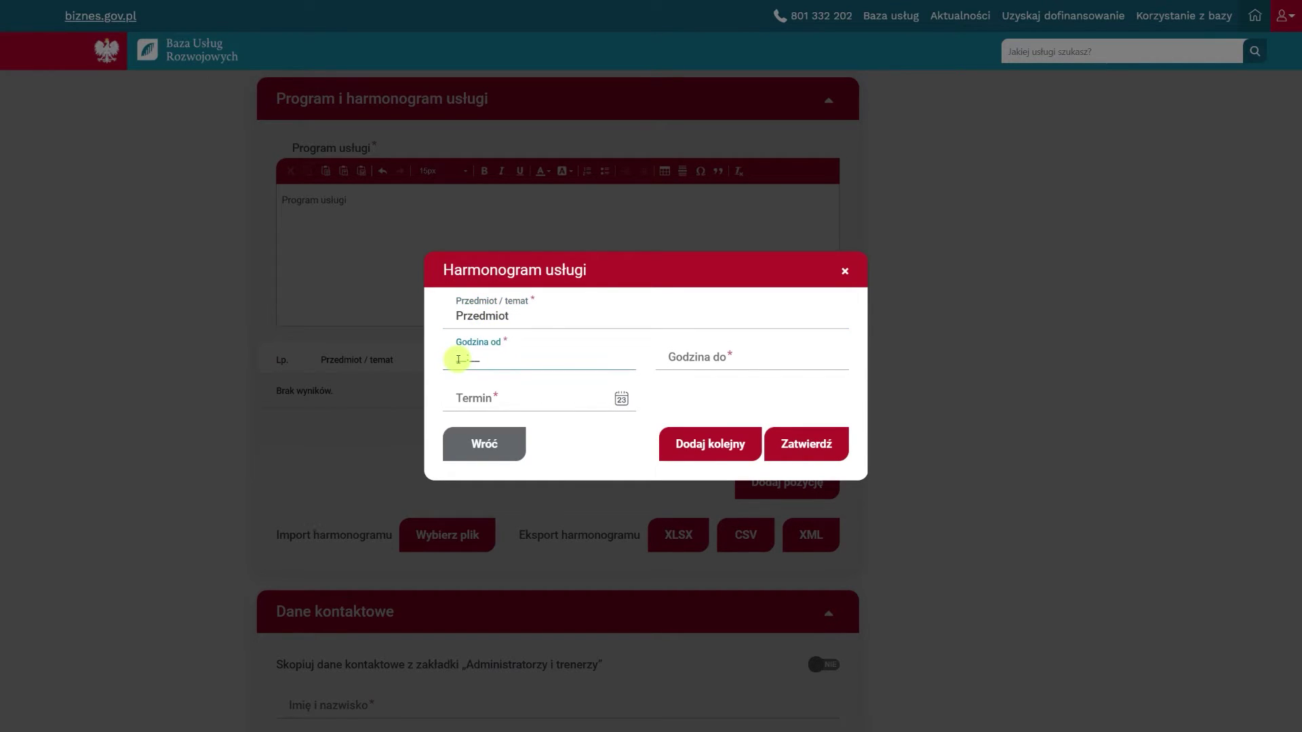
text(1000)
click(665, 360)
text(12:00)
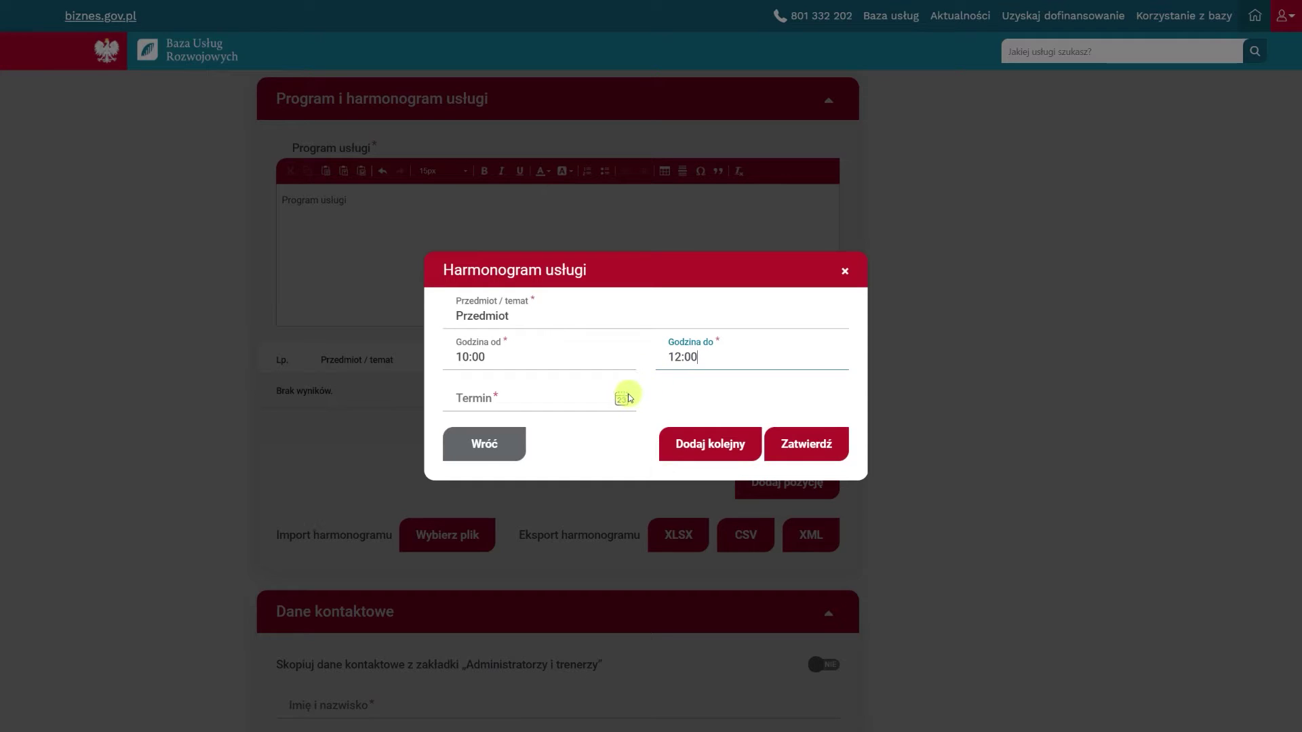
click(621, 398)
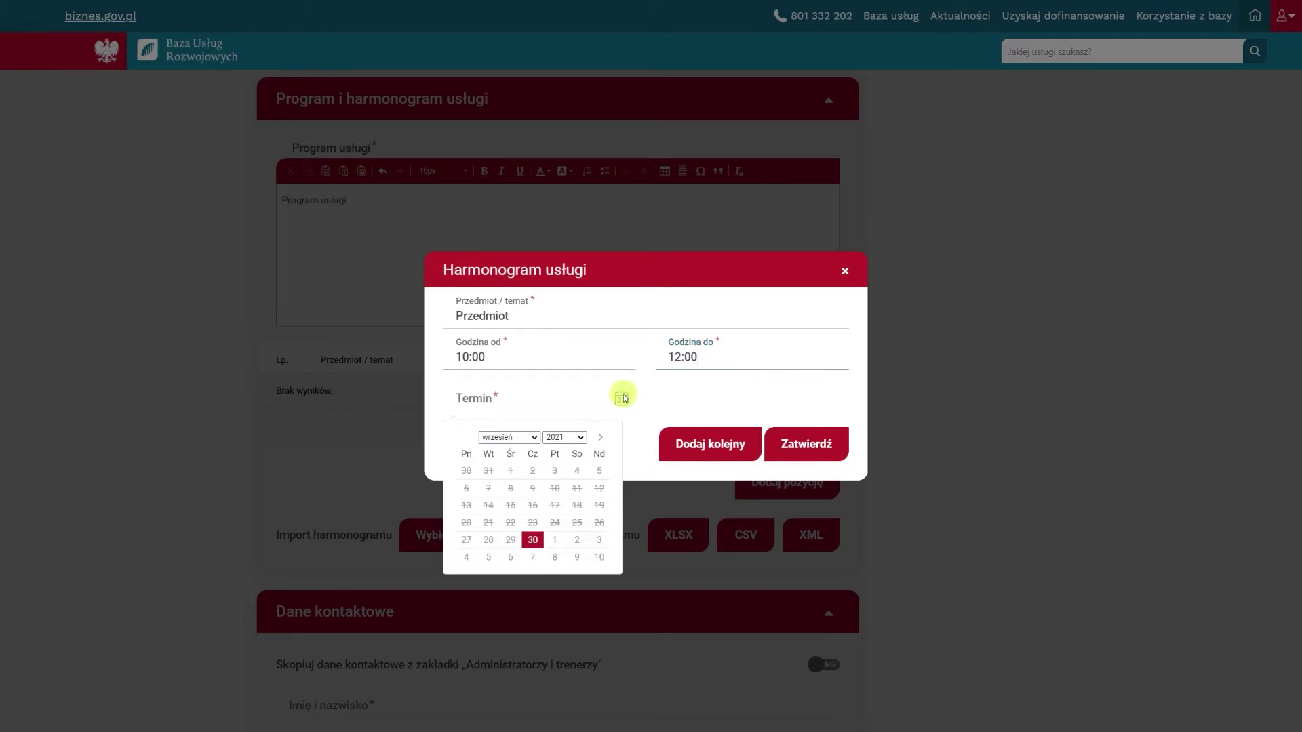
click(600, 437)
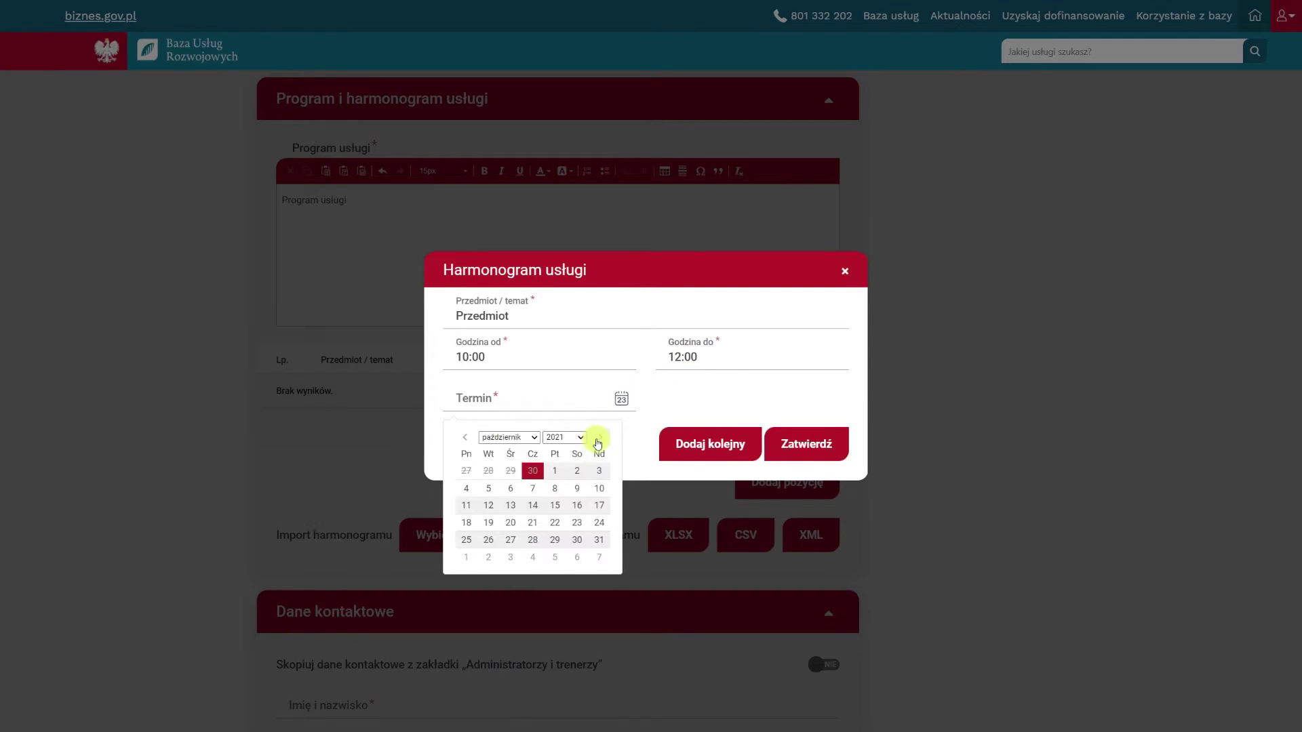
click(488, 505)
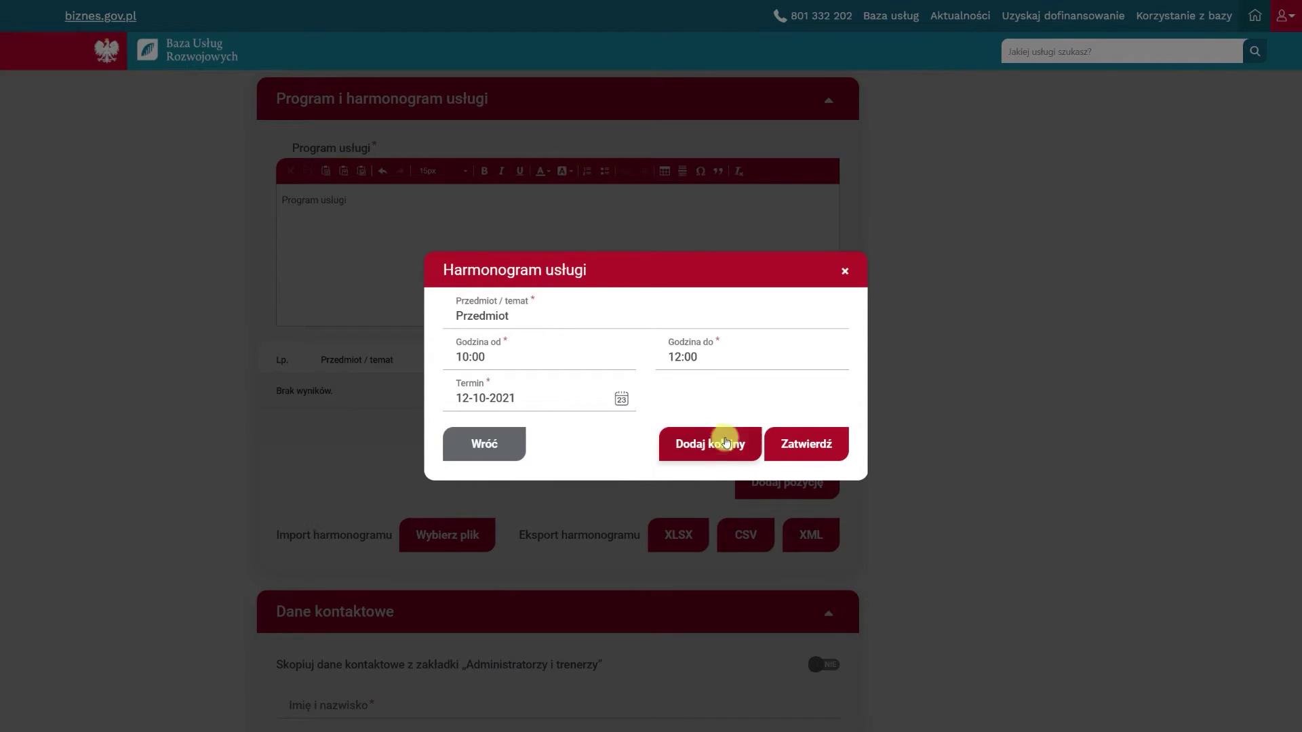
click(793, 443)
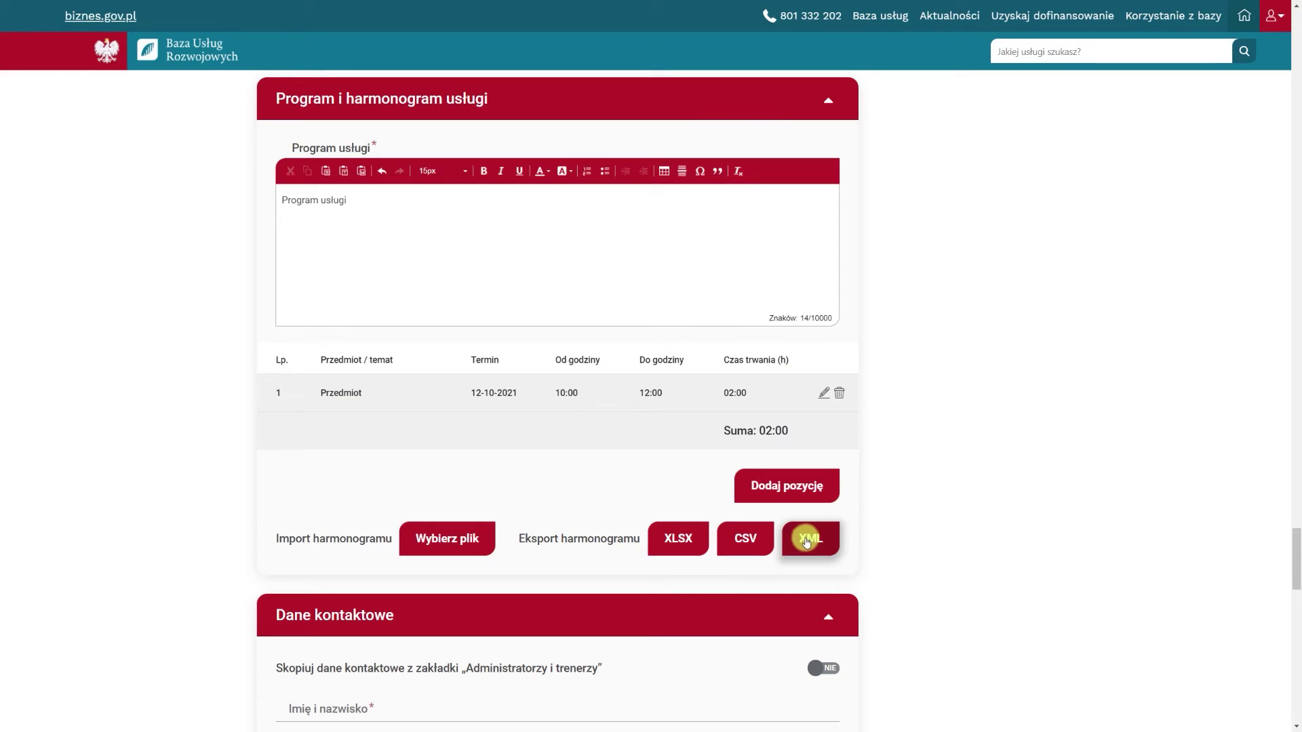
Type the contact person's full name, e-mail address and phone number
scroll(270, 488, down, 5)
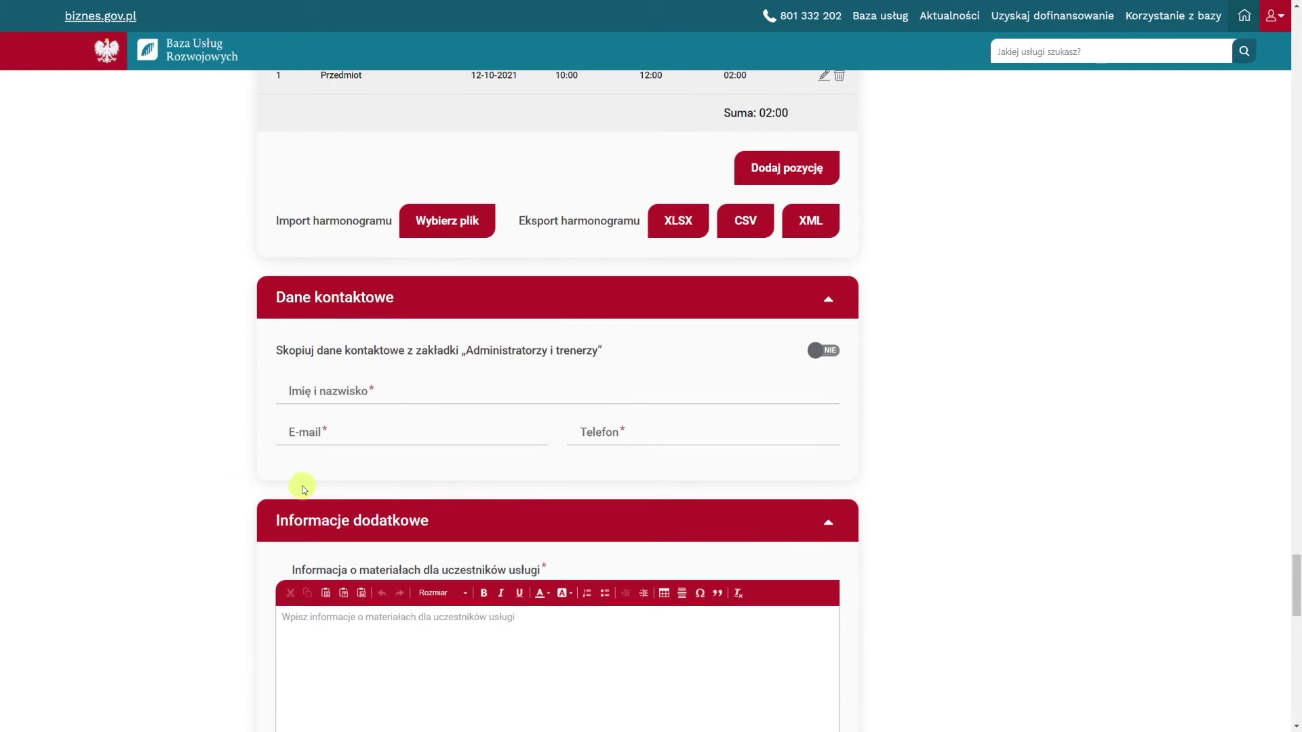
click(312, 398)
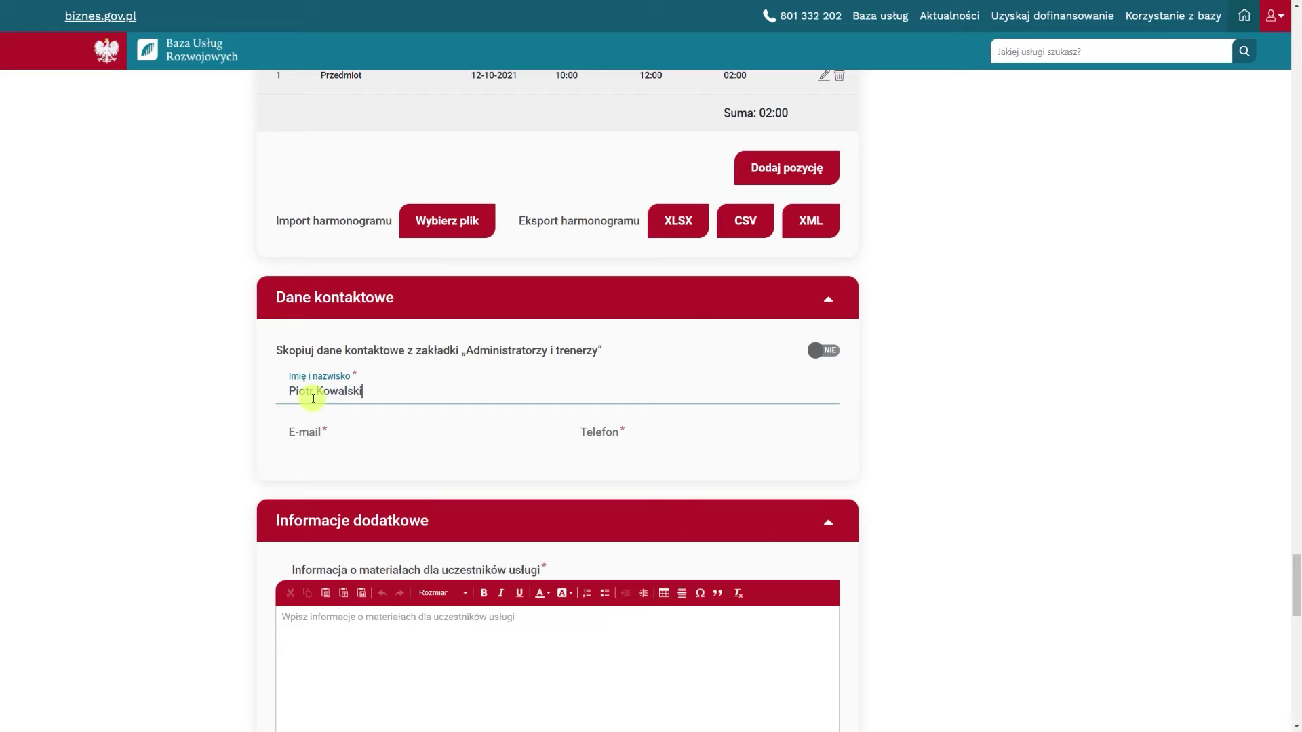
click(332, 438)
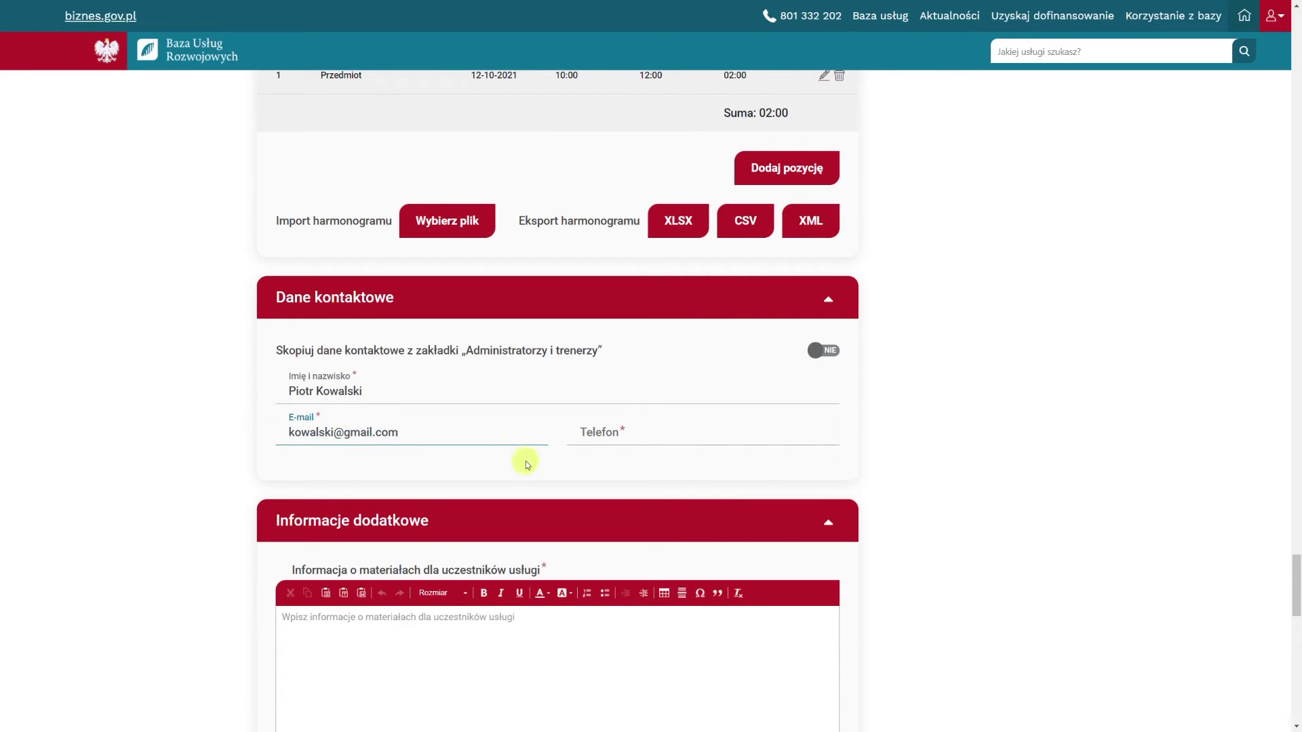
click(610, 433)
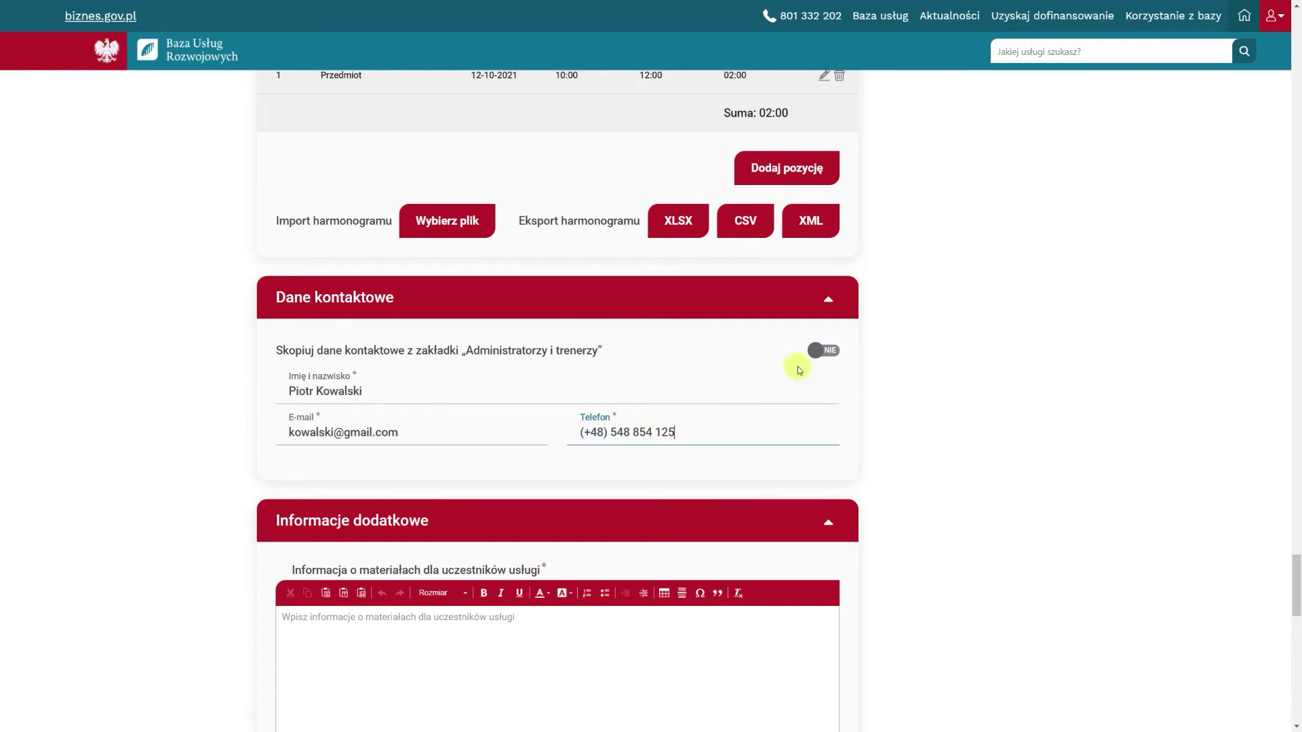
Copy the administrator's details as the contact person and enter the contact phone number
click(817, 356)
click(797, 390)
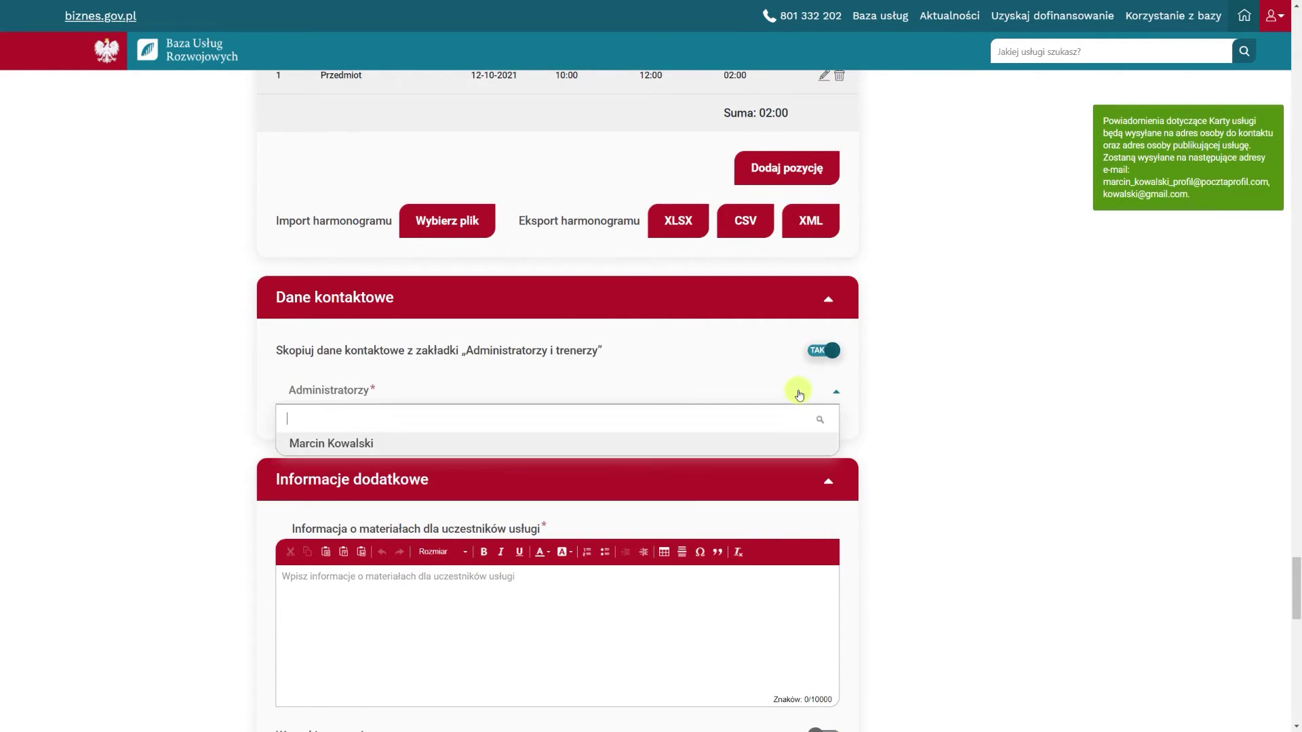
click(774, 442)
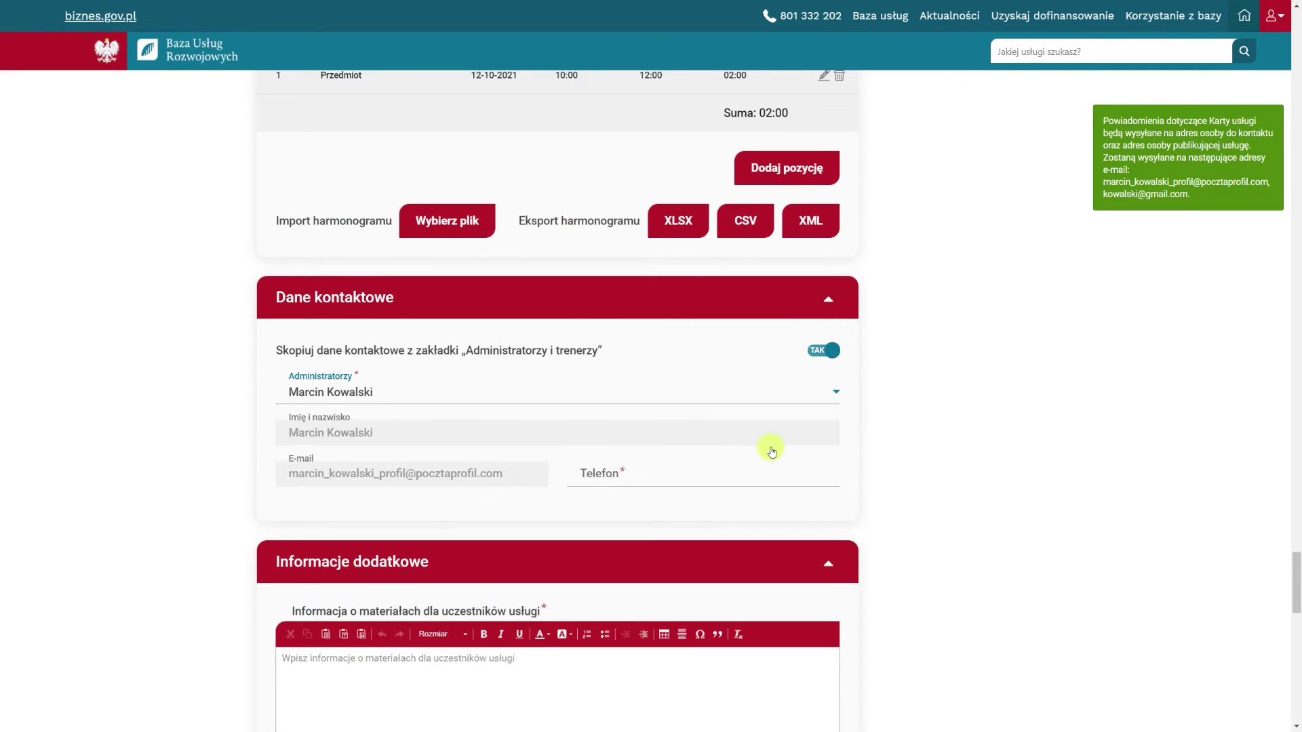
click(707, 473)
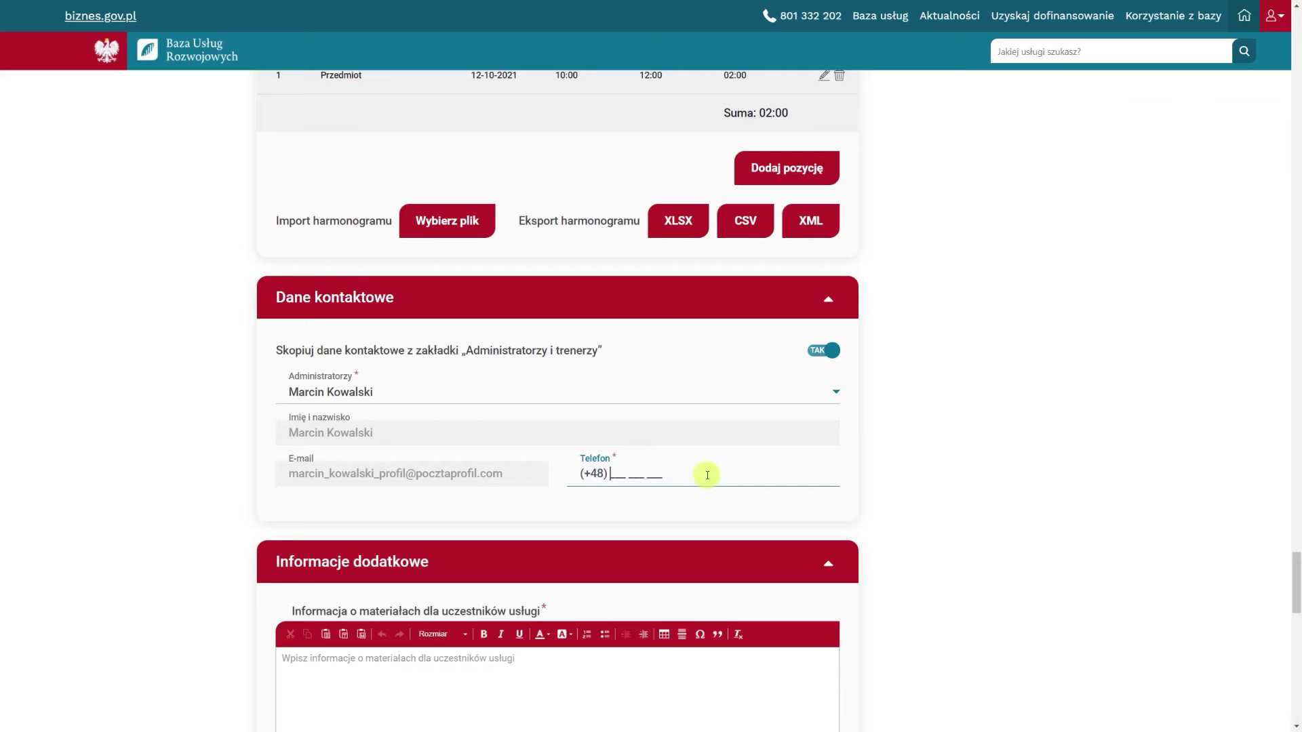
click(703, 507)
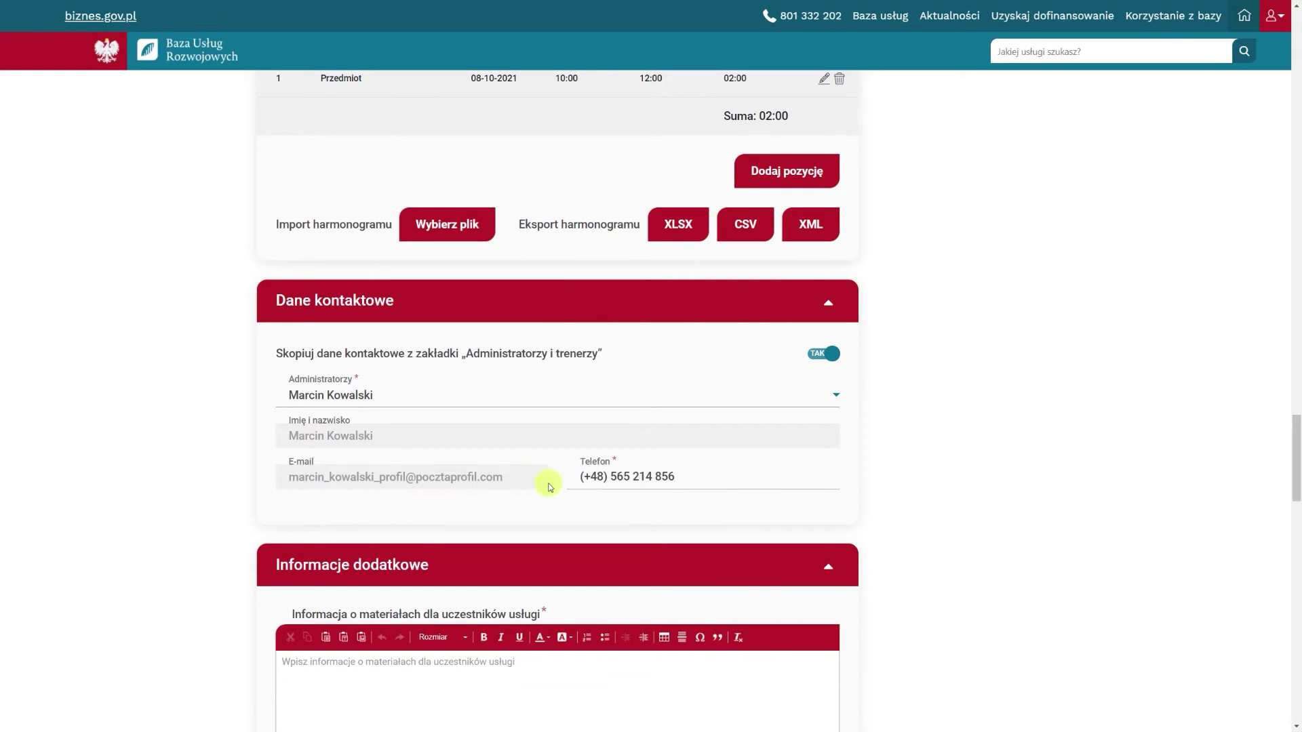
scroll(261, 456, down, 1)
Enable participation conditions reading 'Warunki uczestnictwa' and type the participant materials information
scroll(262, 456, down, 3)
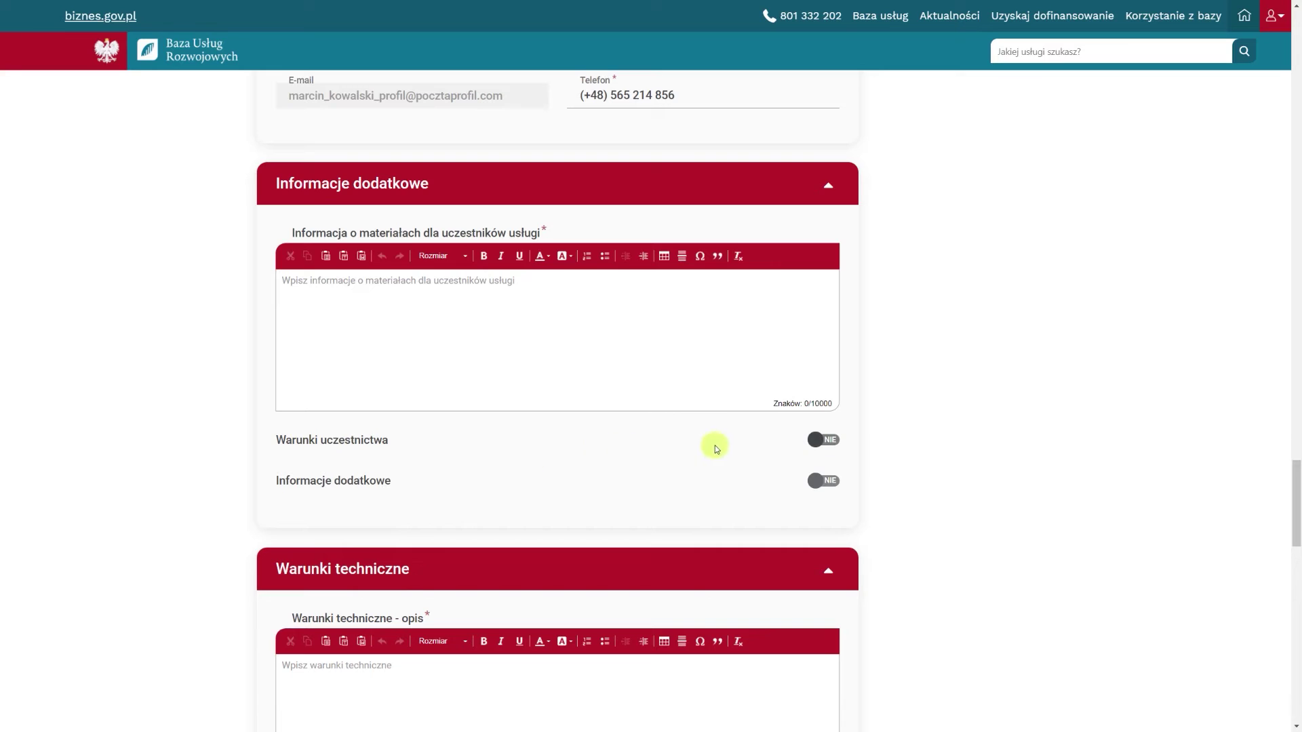
click(821, 441)
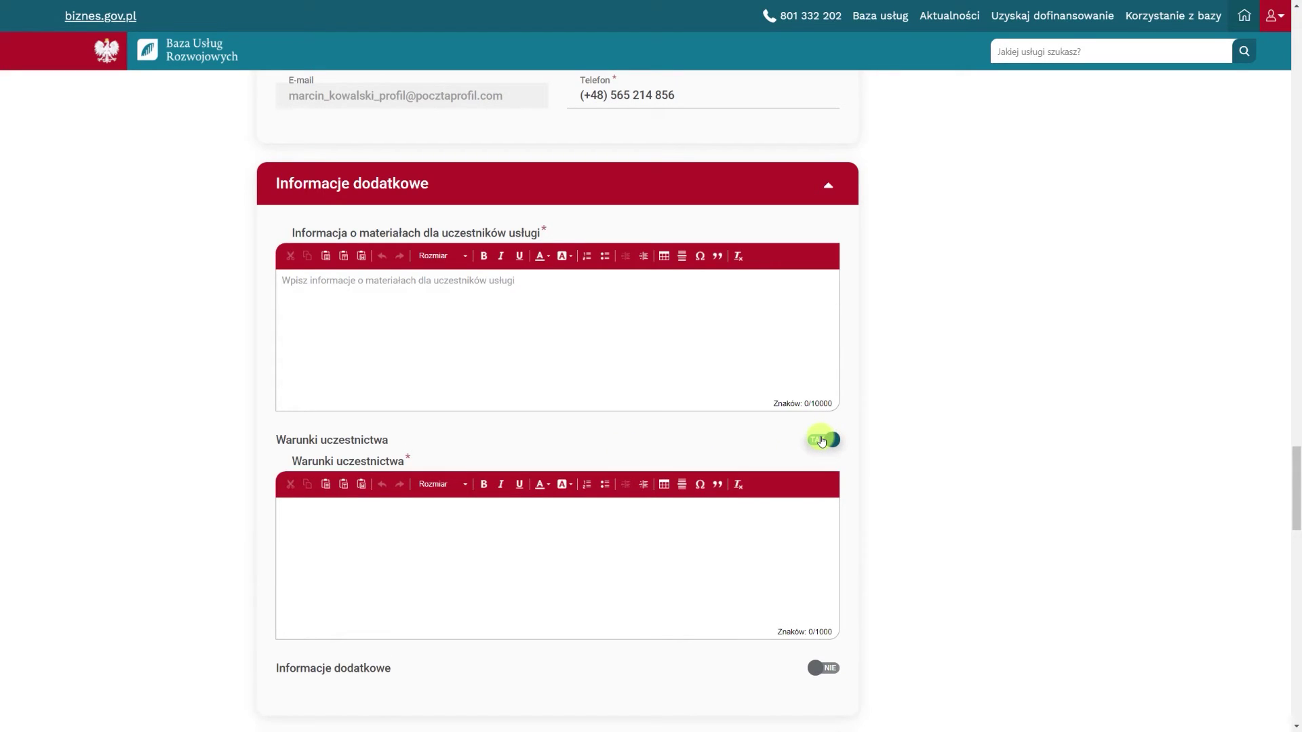
click(436, 510)
text(Warunki uczestnictwa)
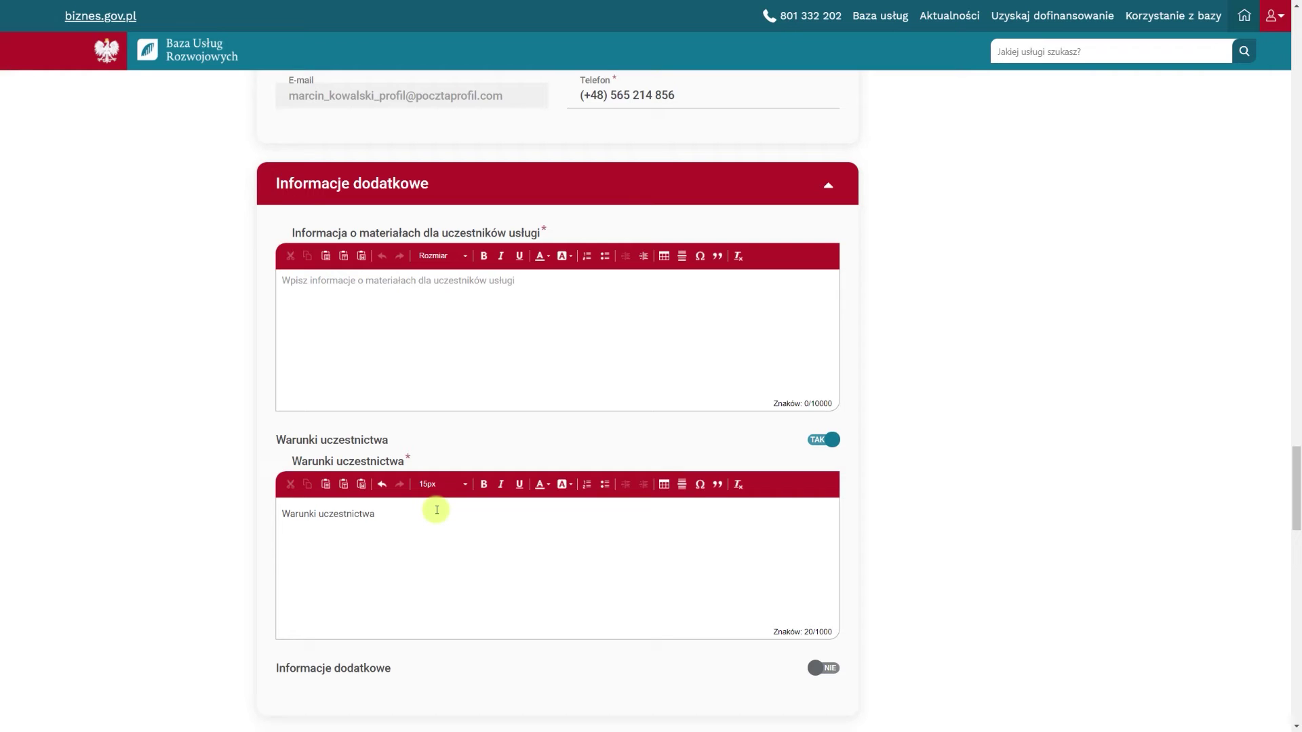
click(381, 332)
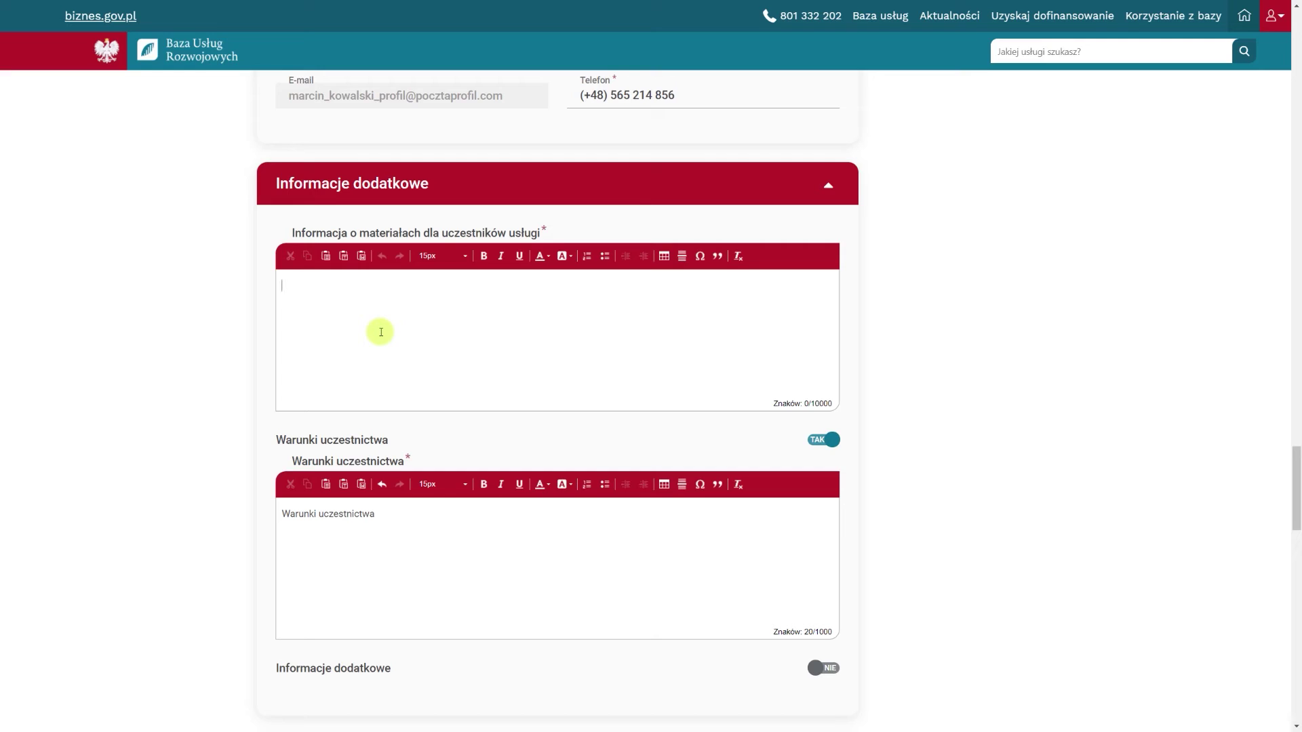
text(Informacja o materiałach dla )
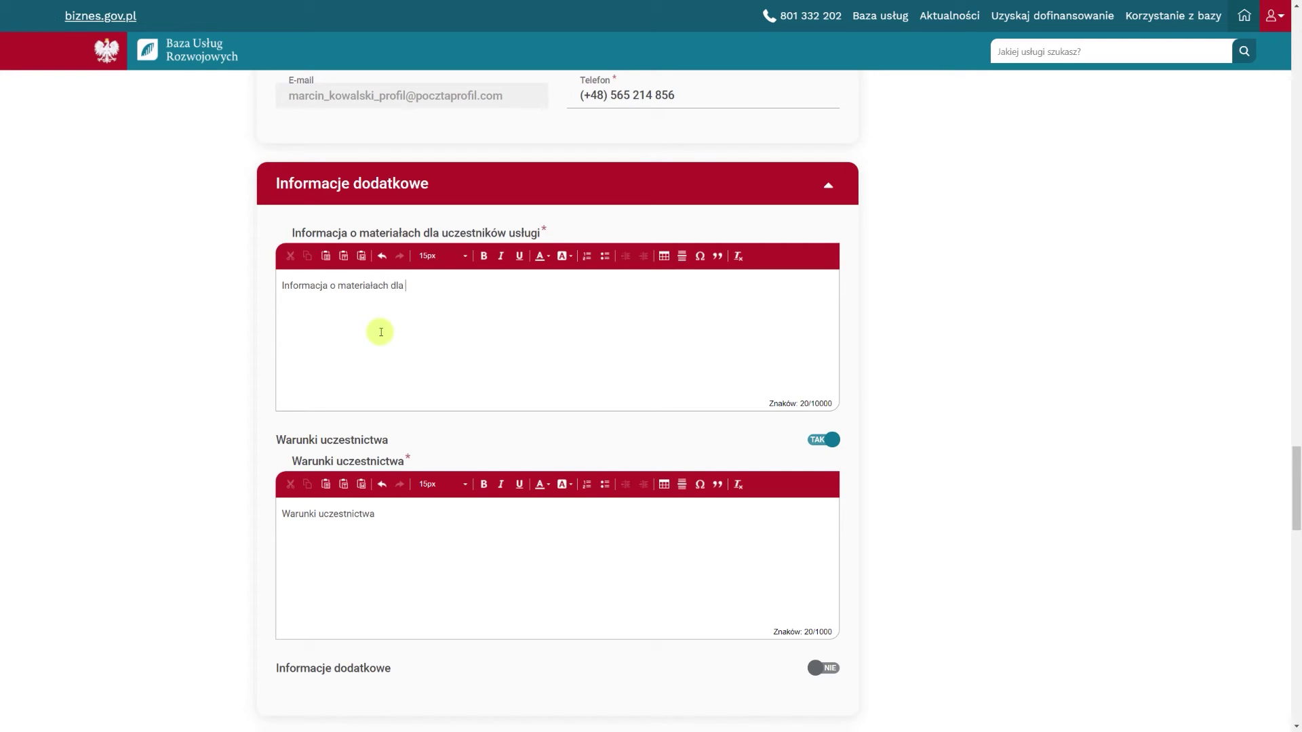
text(uczestników usługi)
Describe the technical conditions as 'Warunki techniczne'
scroll(380, 332, down, 2)
scroll(381, 332, down, 2)
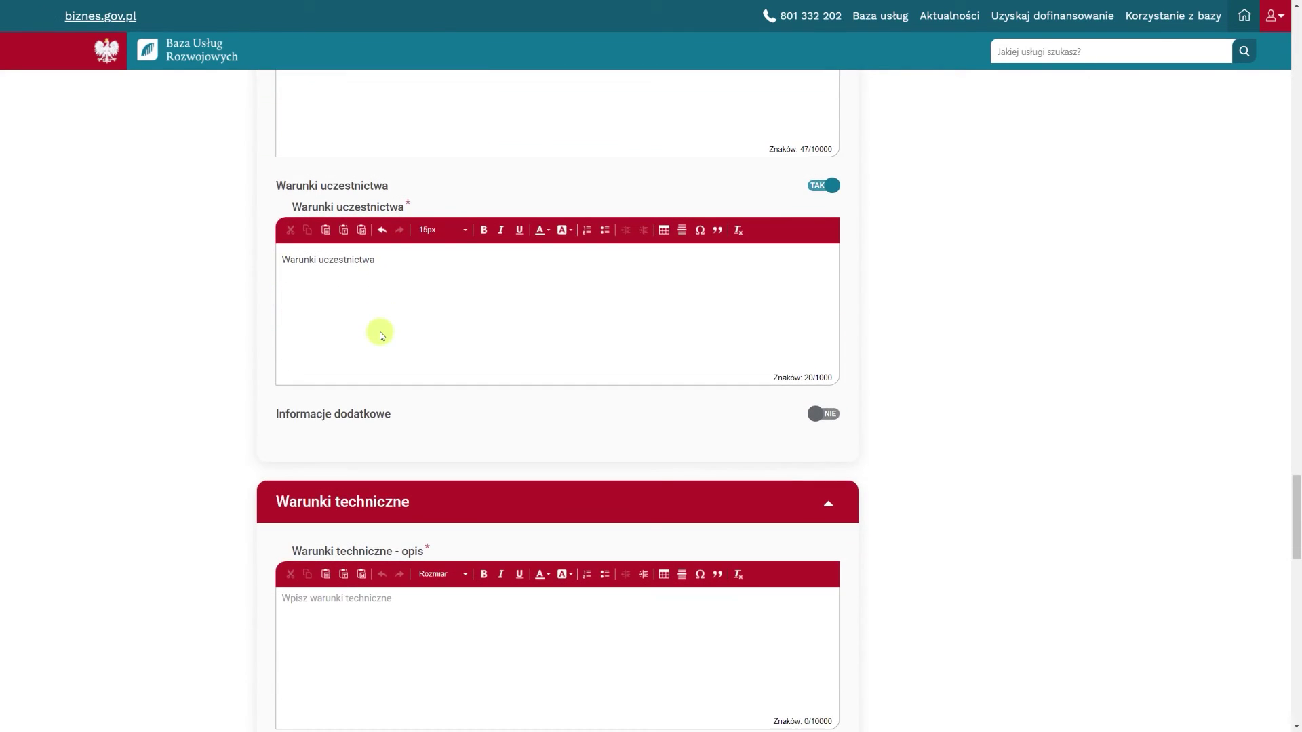
scroll(381, 335, down, 3)
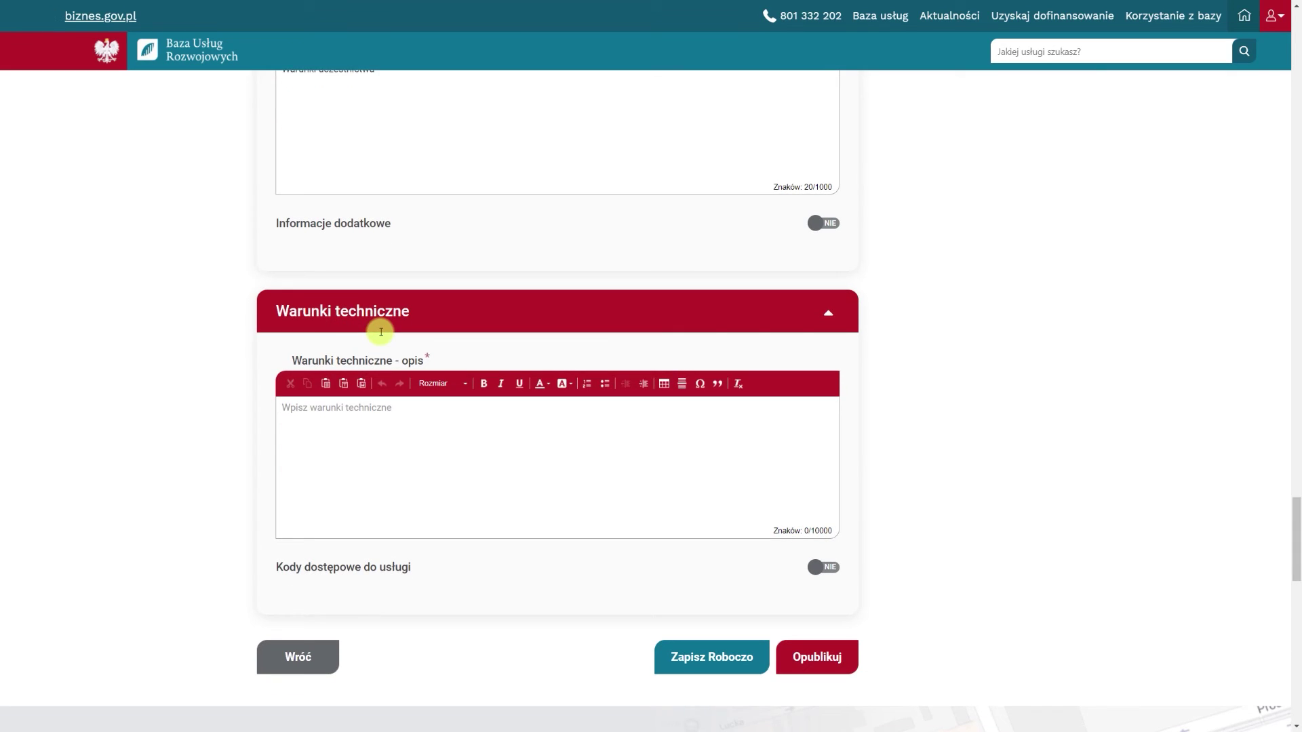
click(371, 416)
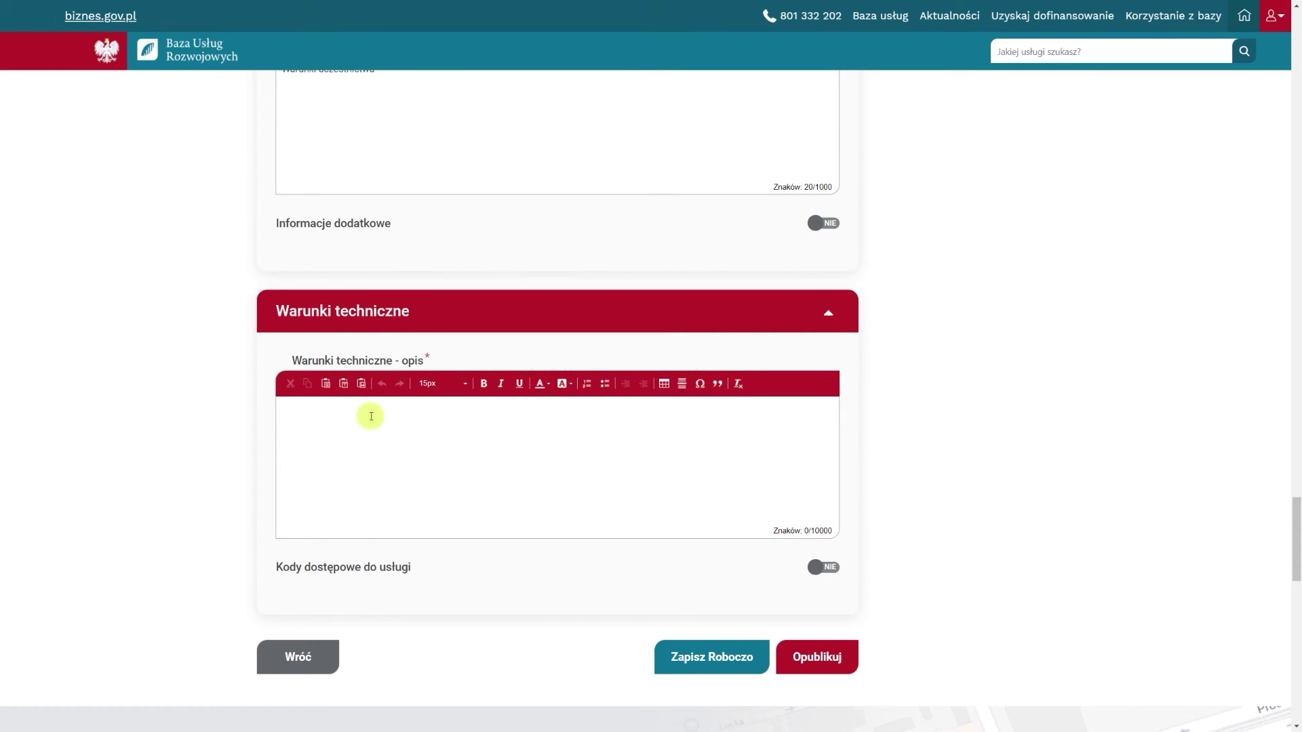
text(Warunki techniczne)
Switch access codes to TAK with the text 'Kody dostępowe do usługi'
click(816, 568)
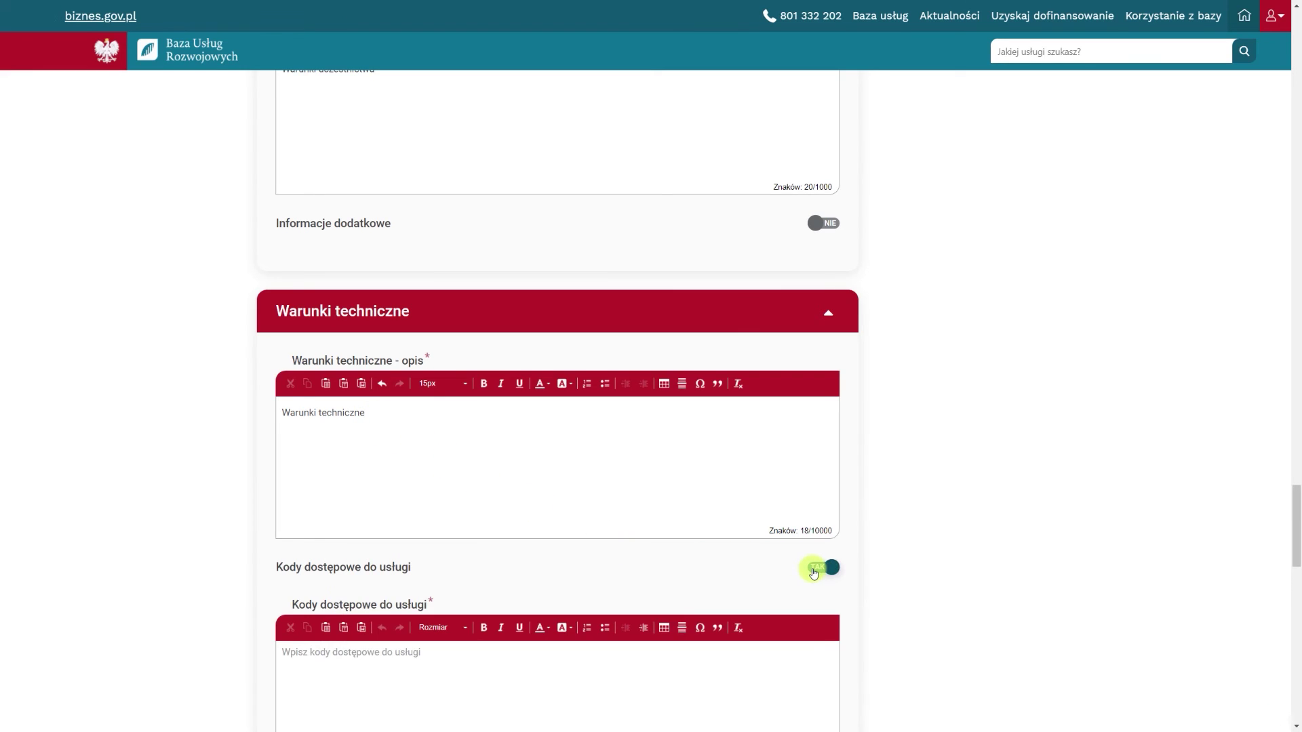
scroll(622, 510, down, 2)
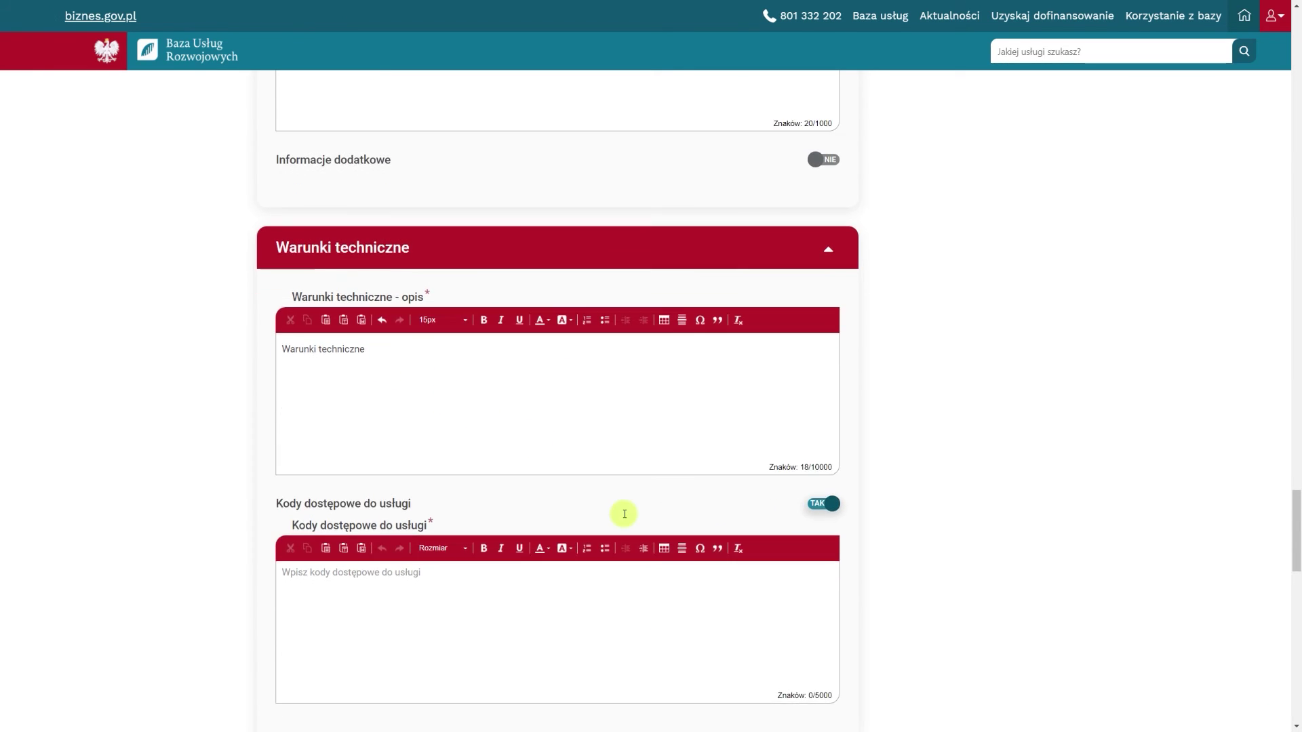
scroll(624, 514, down, 1)
click(438, 487)
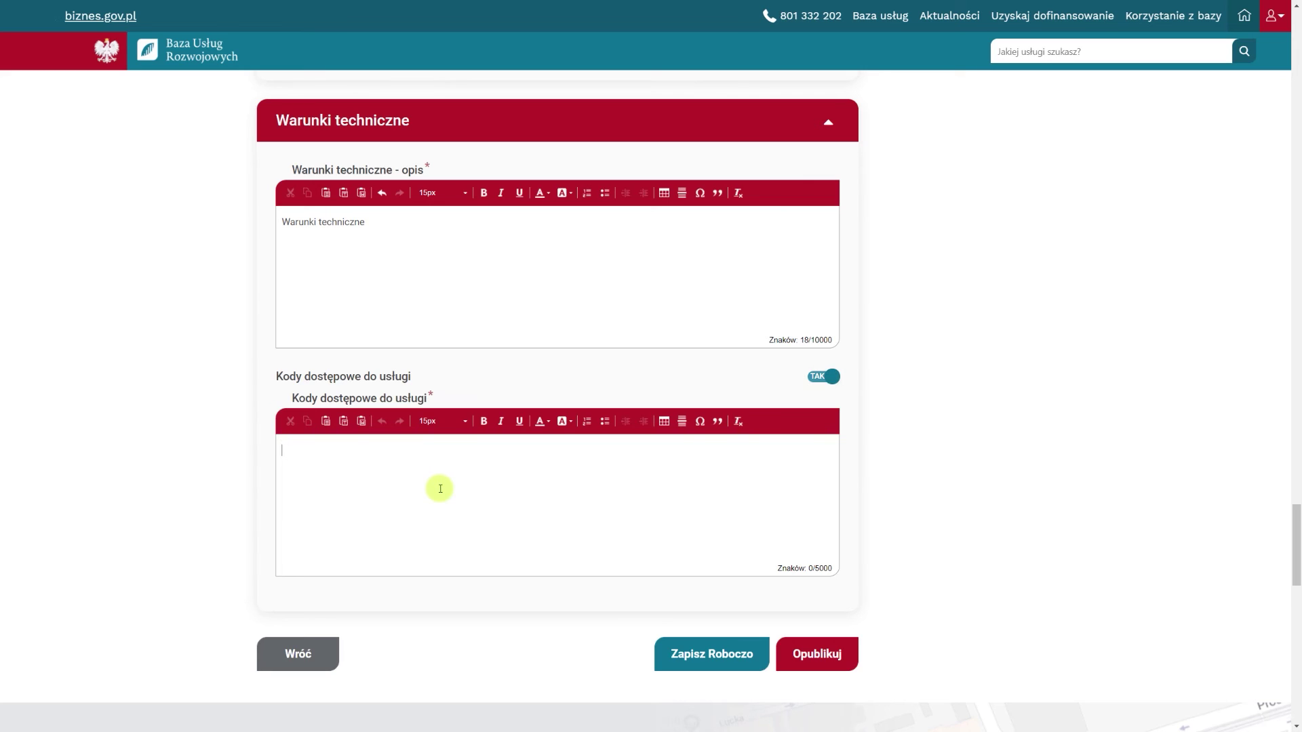
text(Kody dostępowe do usługi)
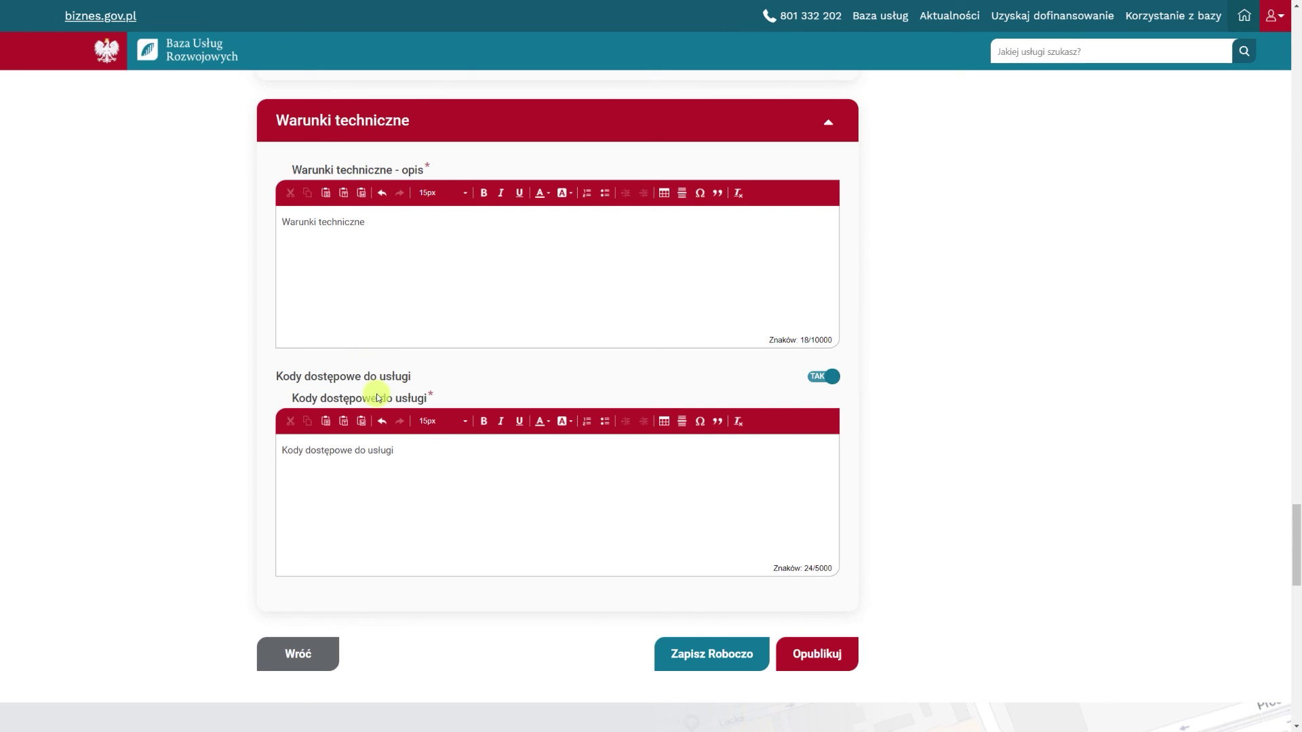
scroll(377, 396, up, 2)
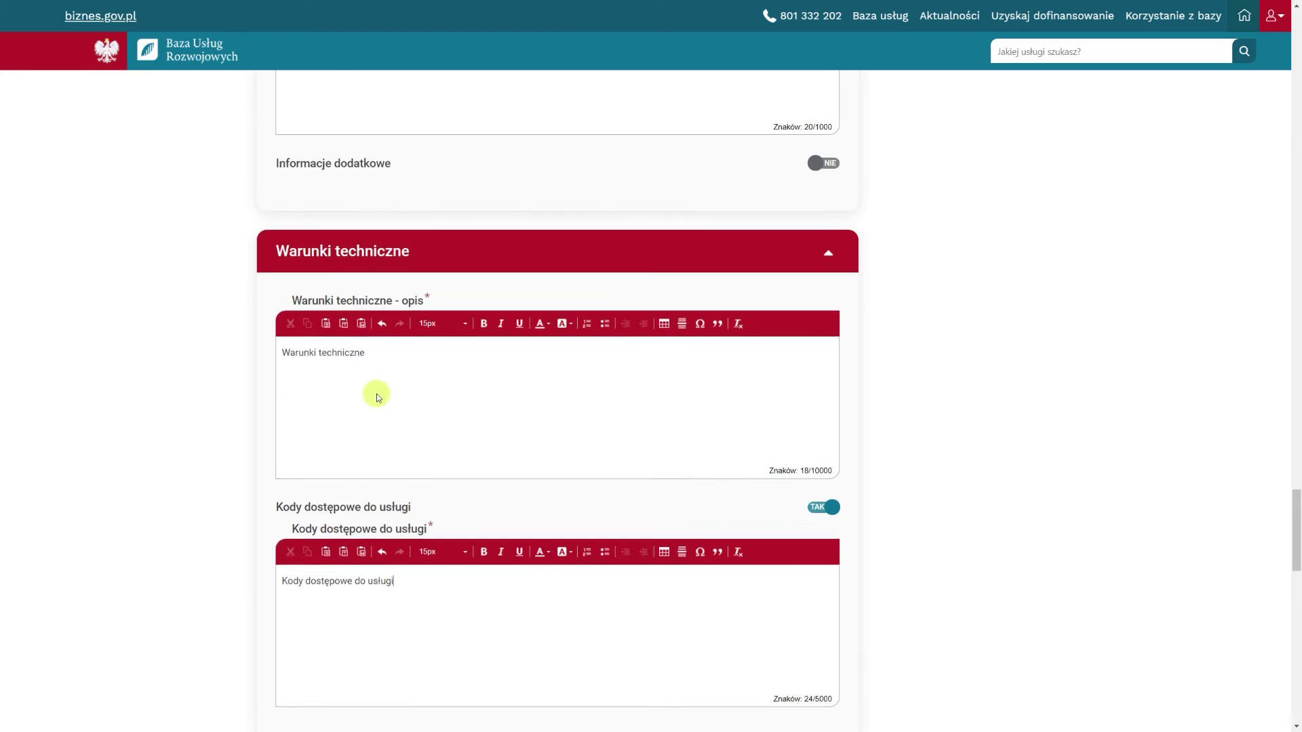
scroll(377, 396, up, 4)
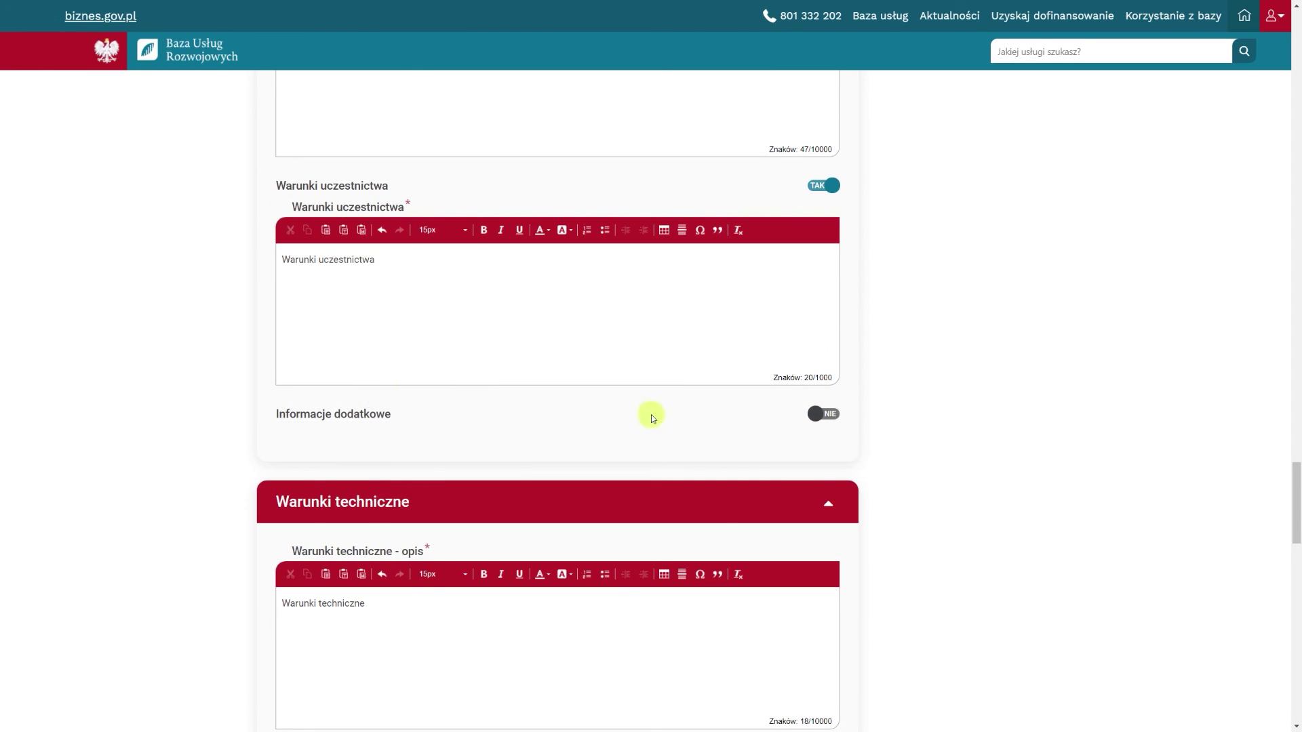
Turn on additional information and enter 'Informacje dodatkowe'
click(823, 414)
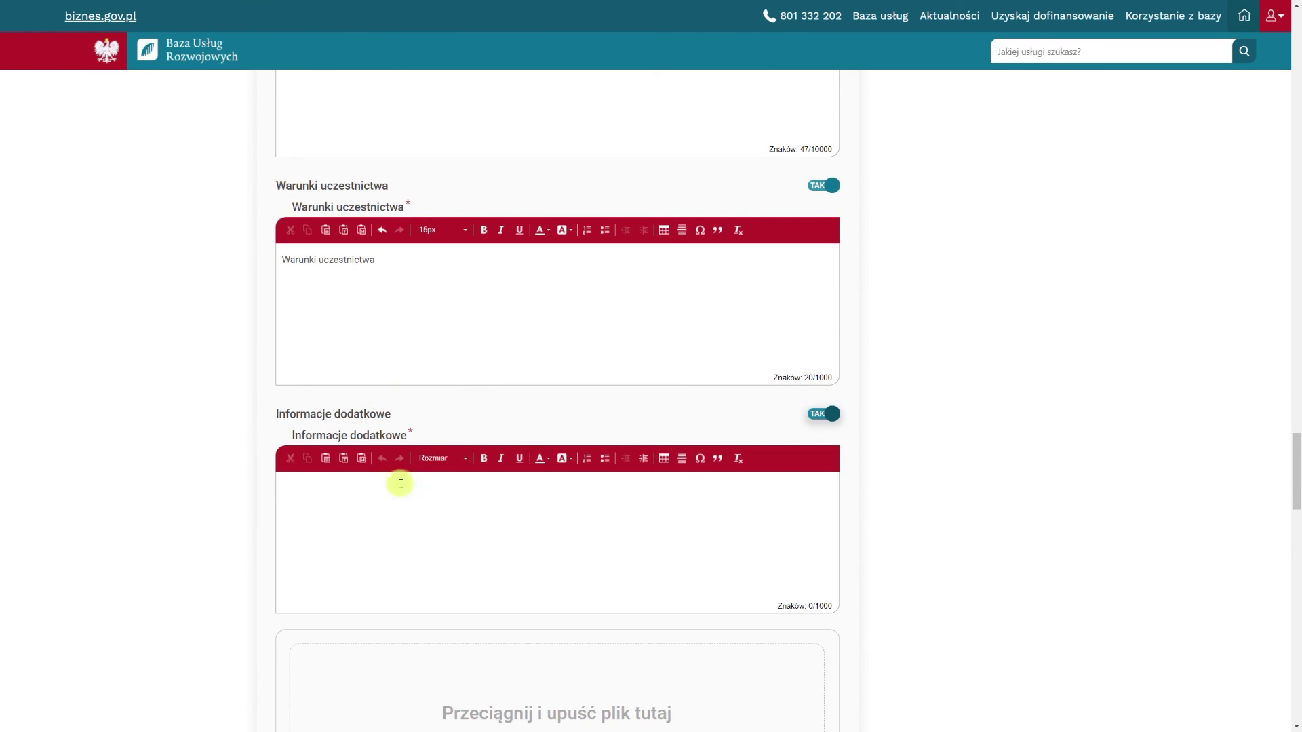
scroll(259, 436, down, 1)
click(305, 417)
text(Informacje dodatkowe)
Publish the completed service card
scroll(305, 417, down, 3)
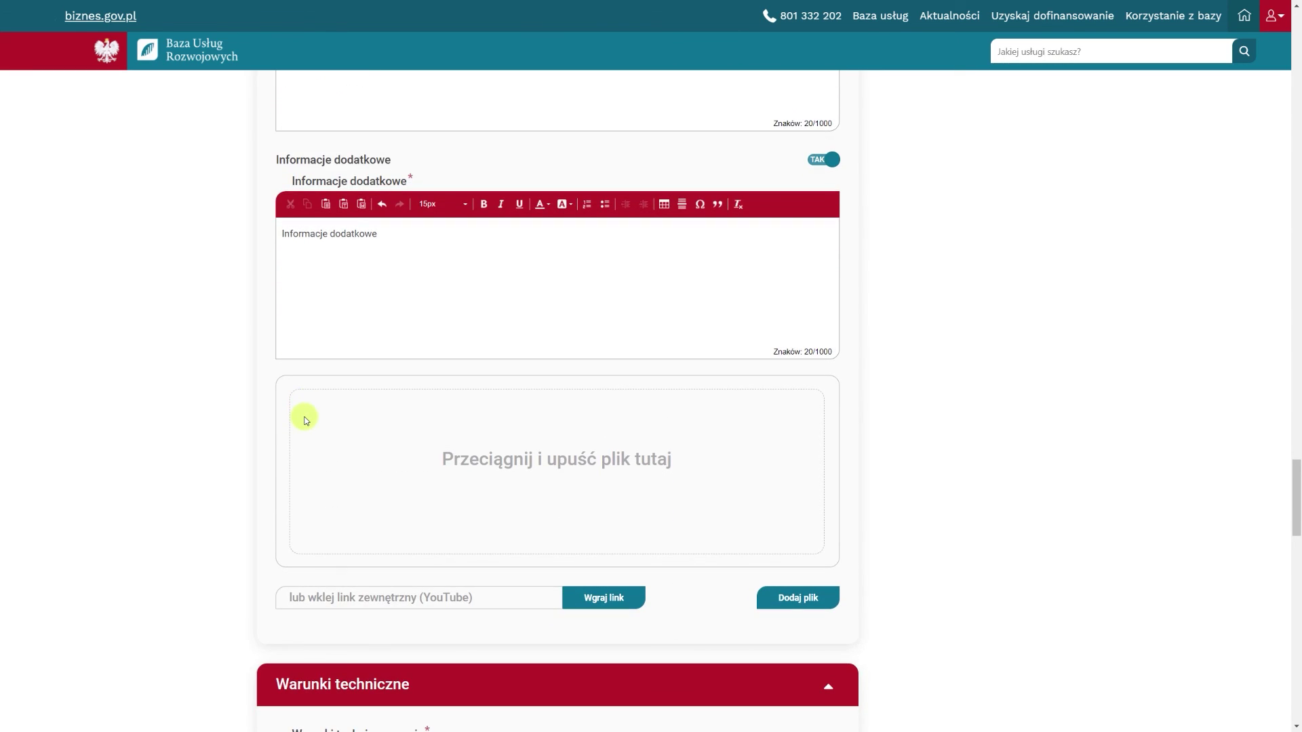
scroll(305, 420, down, 6)
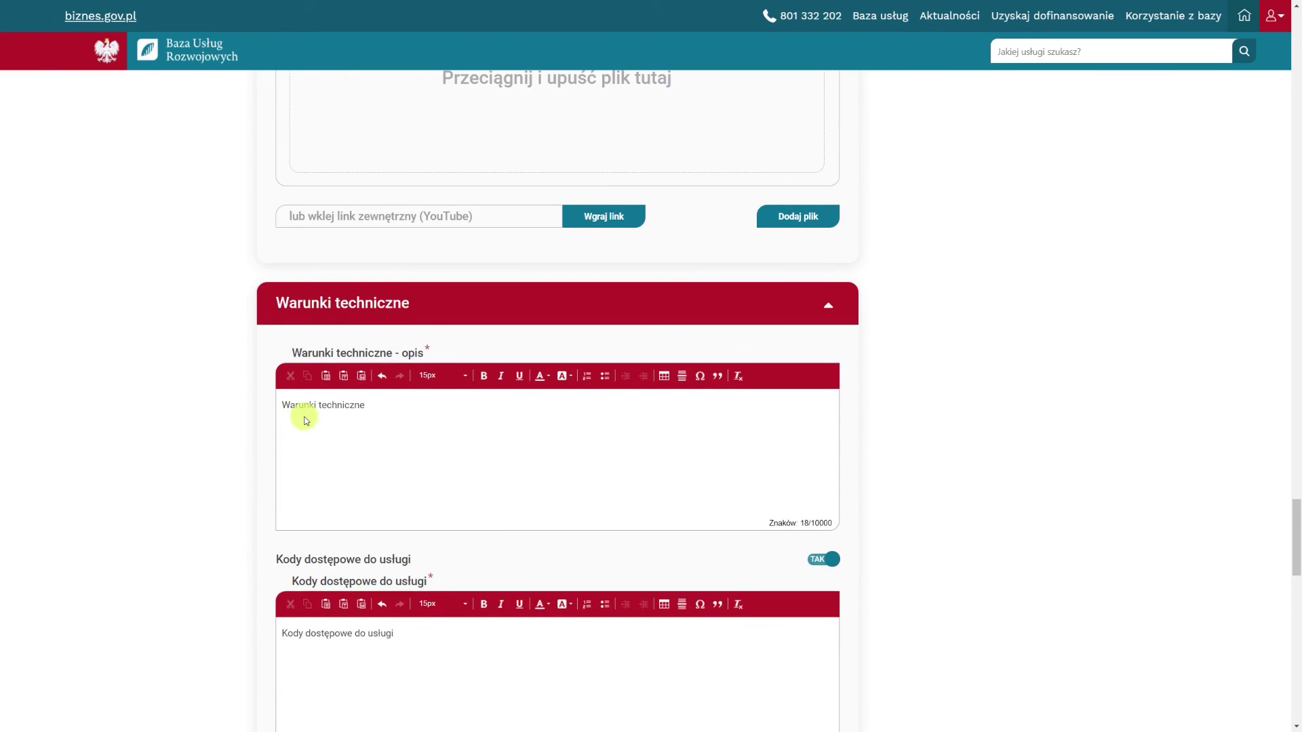
scroll(305, 420, down, 4)
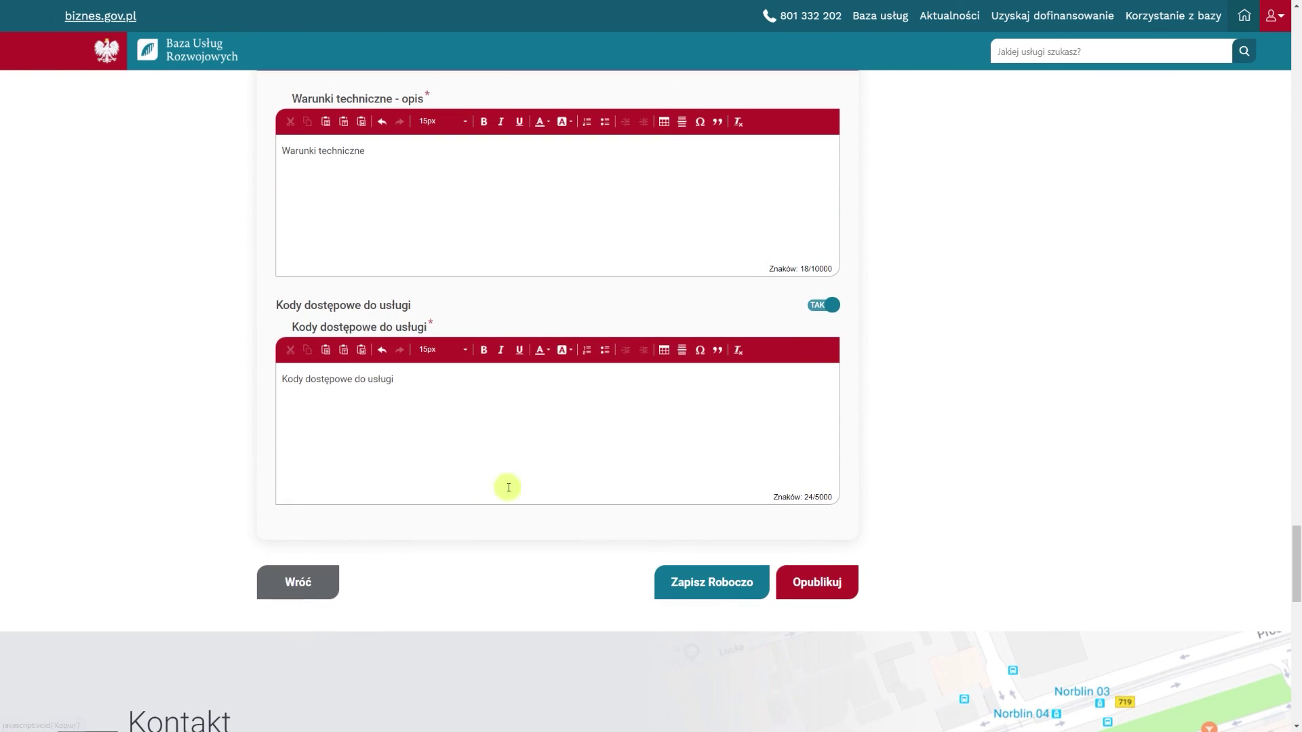
click(807, 584)
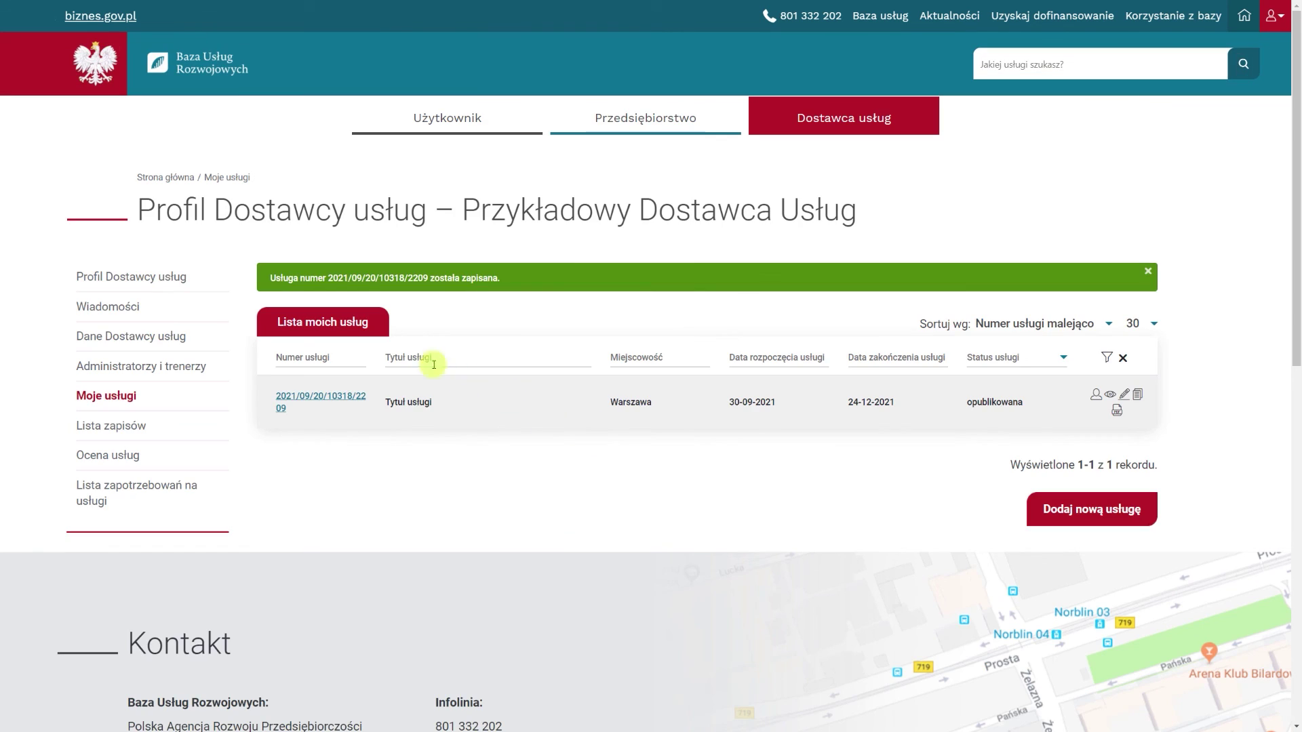